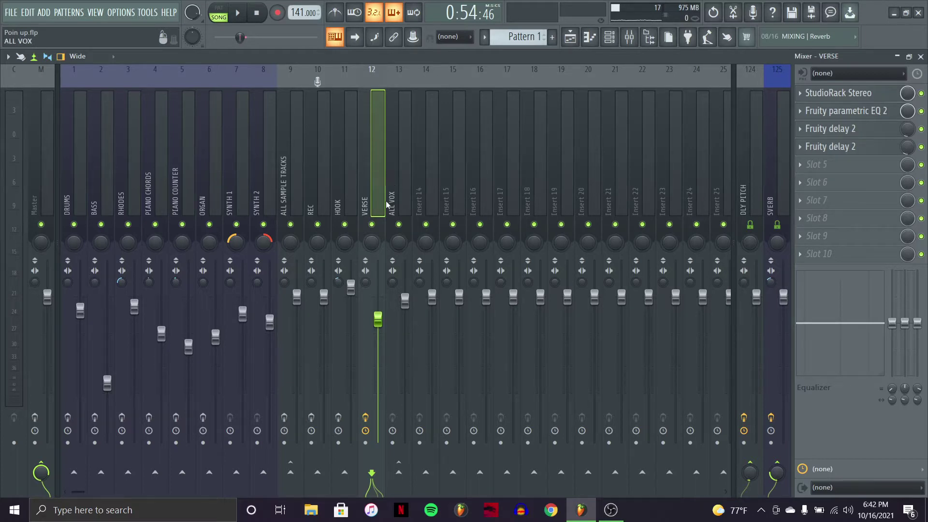
# - Look over the StudioRack Stereo effect chain on the VERSE mixer track and close the plugin
pyautogui.click(836, 92)
pyautogui.moveTo(128, 133); pyautogui.dragTo(479, 145)
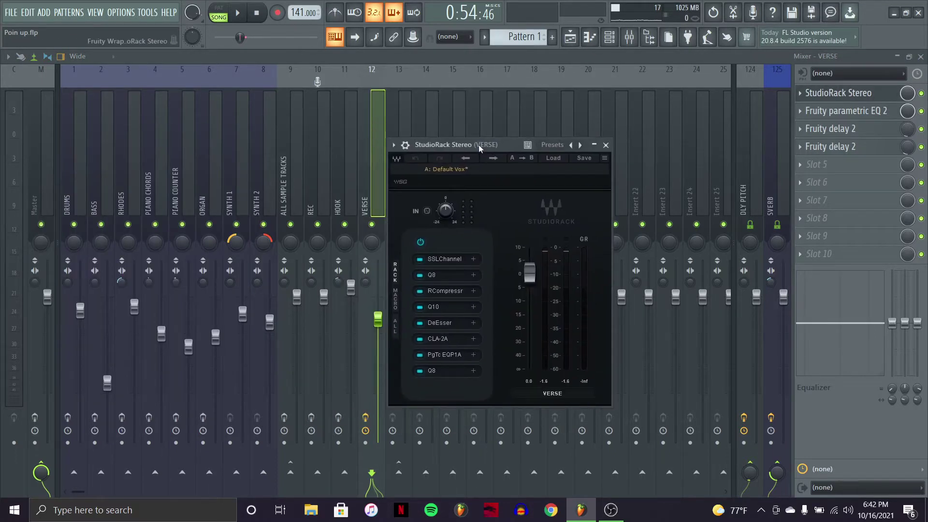
pyautogui.click(607, 146)
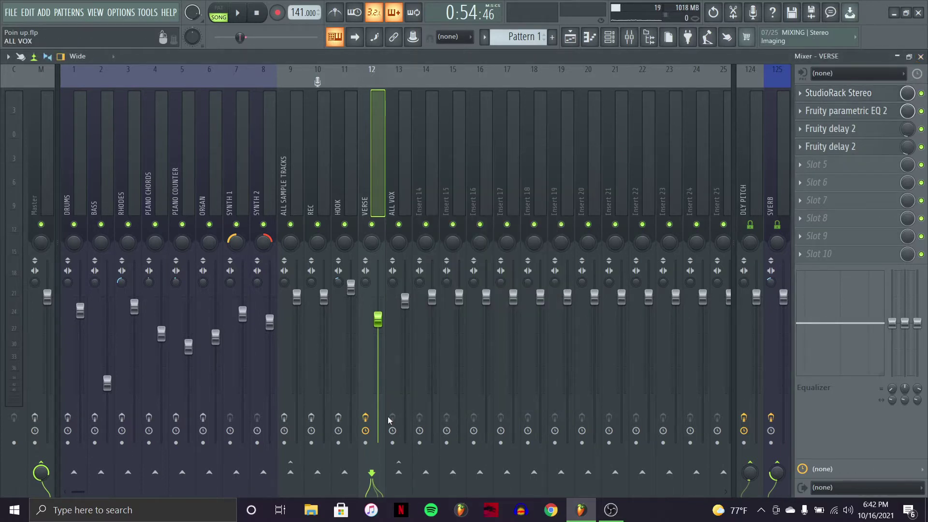
# - Return to the playlist and play a short stretch of the soloed VERSE vocal
pyautogui.click(921, 57)
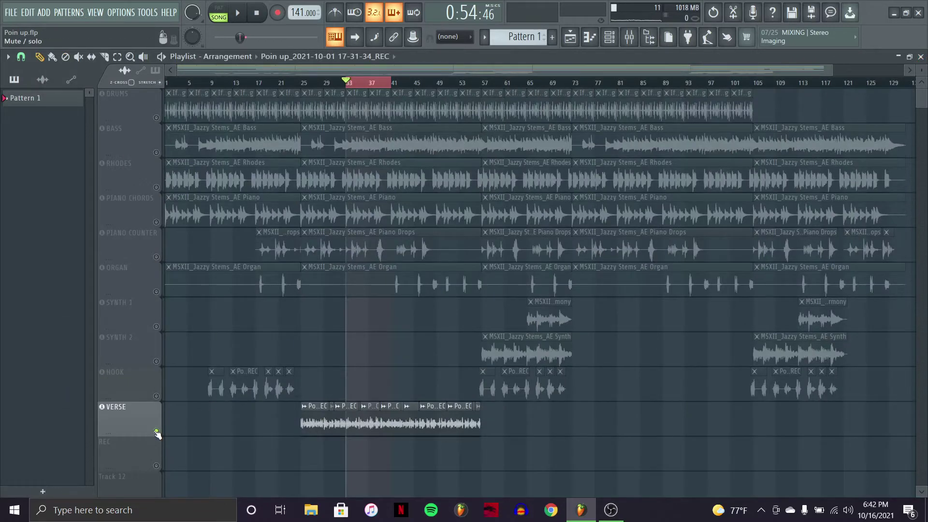
pyautogui.press('space')
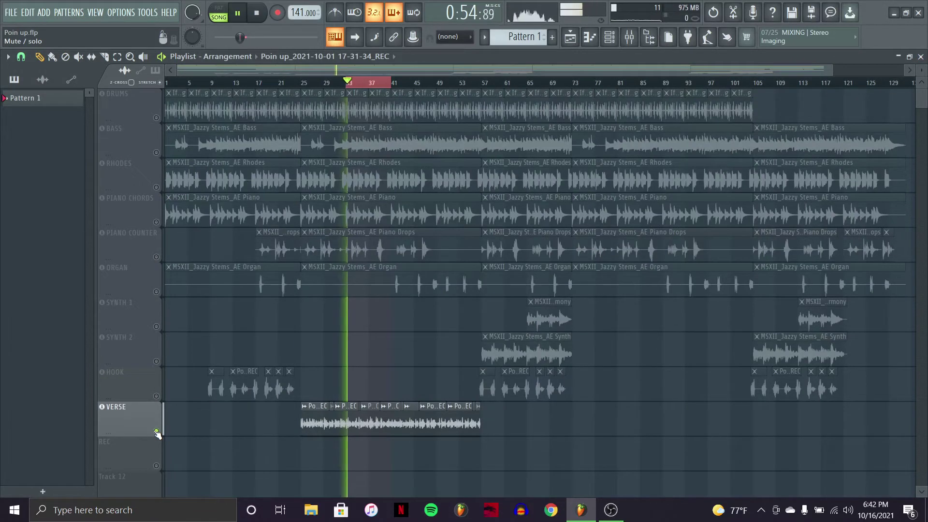
pyautogui.press('space')
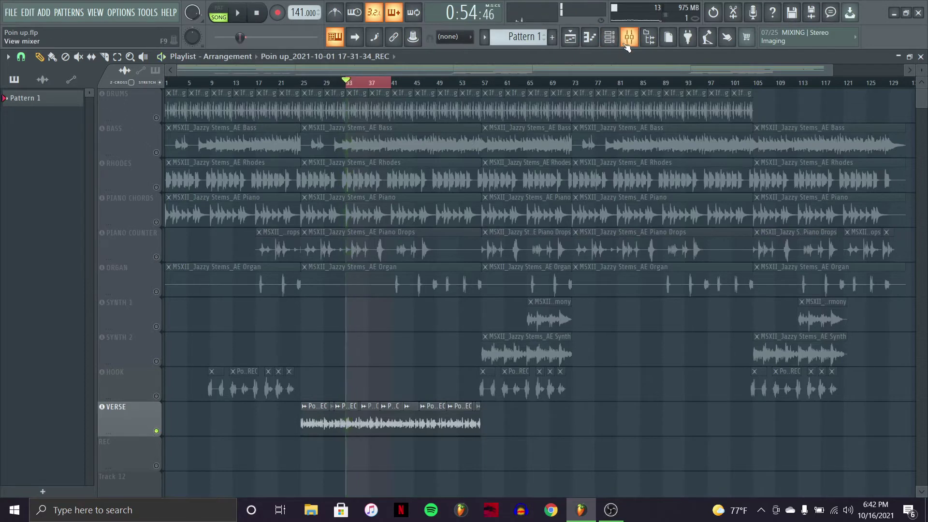
# - Select the DLY PITCH mixer track, audition the soloed verse and view the track's effect slots
pyautogui.click(629, 37)
pyautogui.click(755, 155)
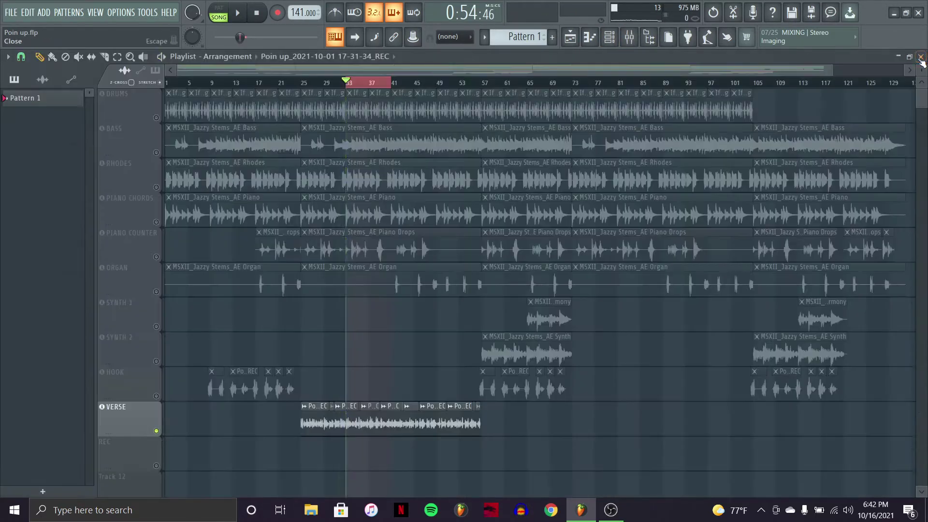
pyautogui.click(920, 57)
pyautogui.press('space')
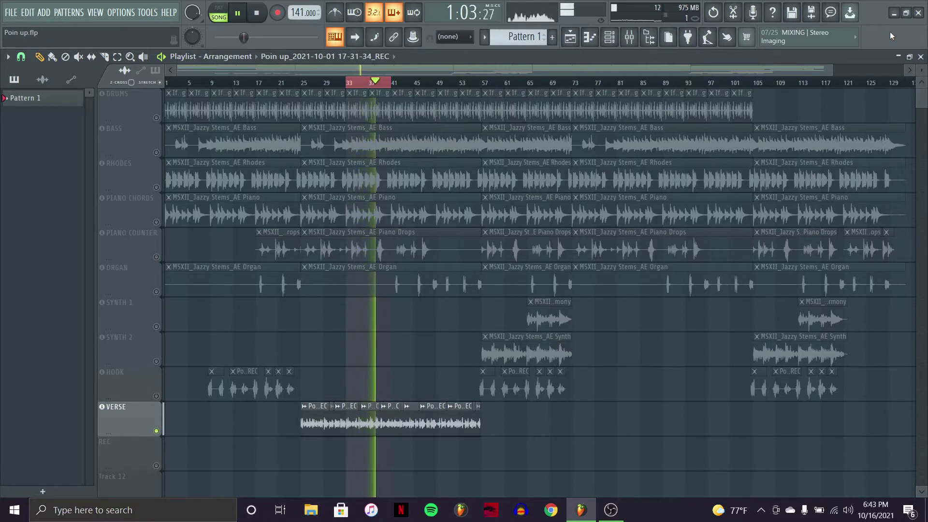
pyautogui.click(627, 42)
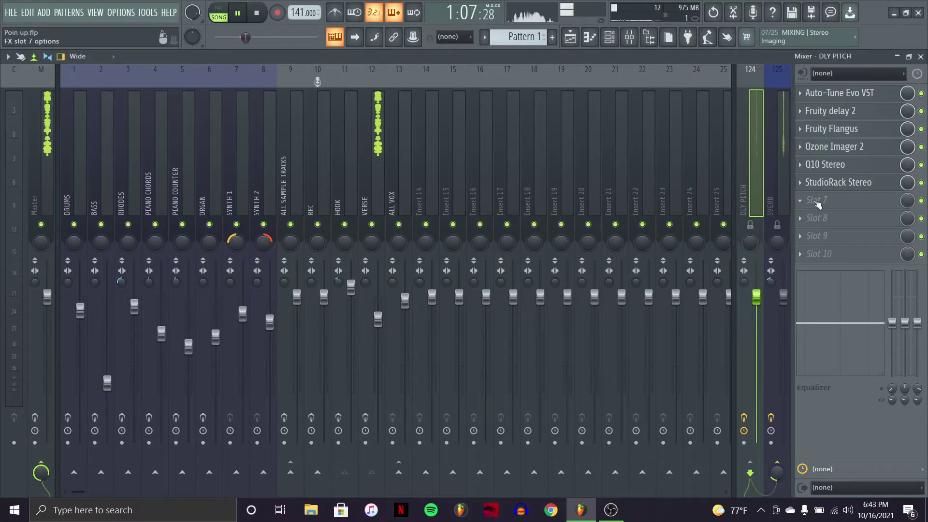
pyautogui.press('space')
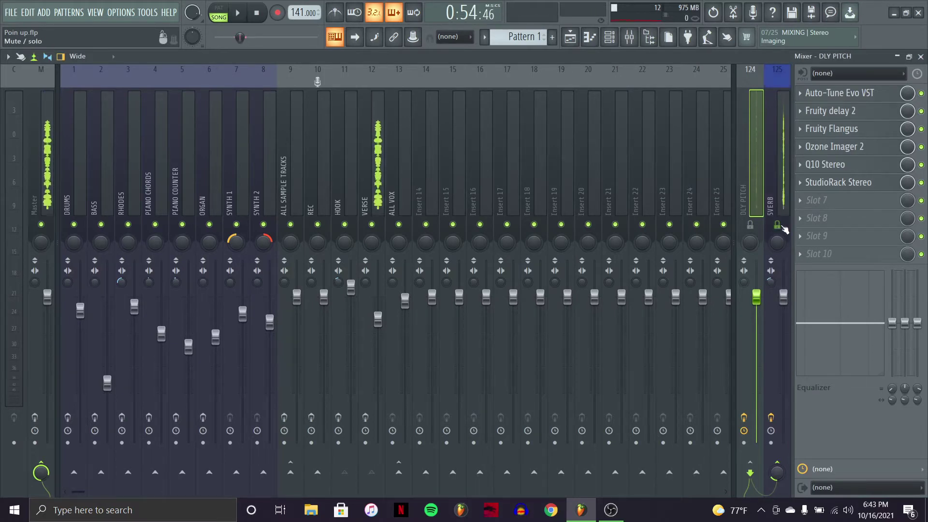
# - Select the VERSE mixer track and audition the soloed vocal with its effects, returning to the playlist
pyautogui.click(373, 205)
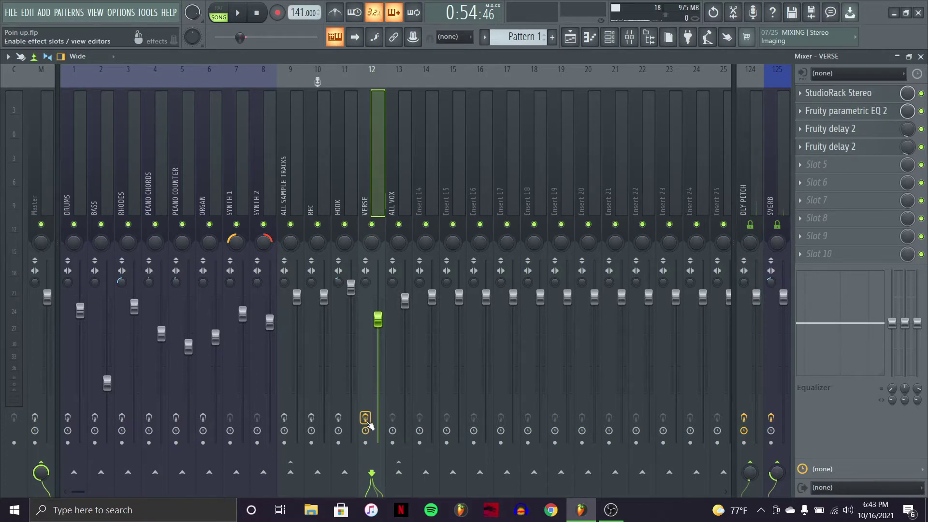
pyautogui.press('space')
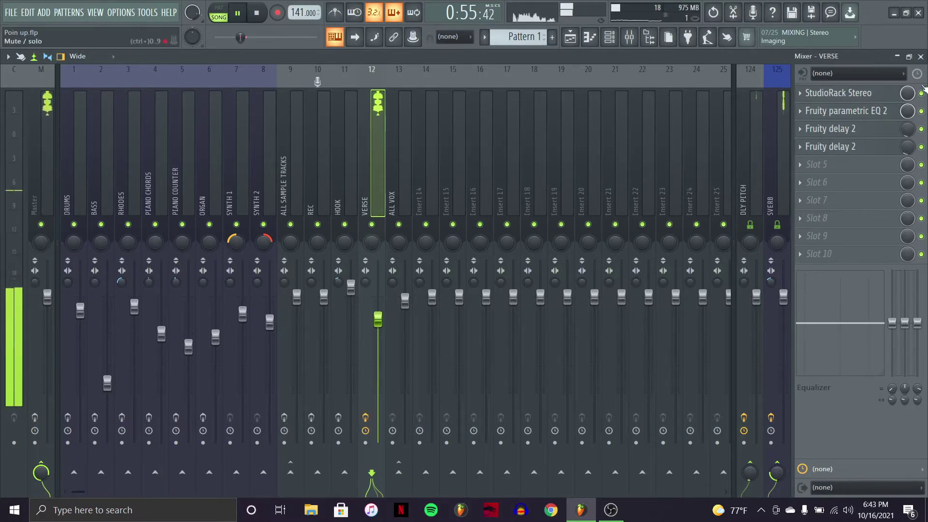
pyautogui.click(920, 57)
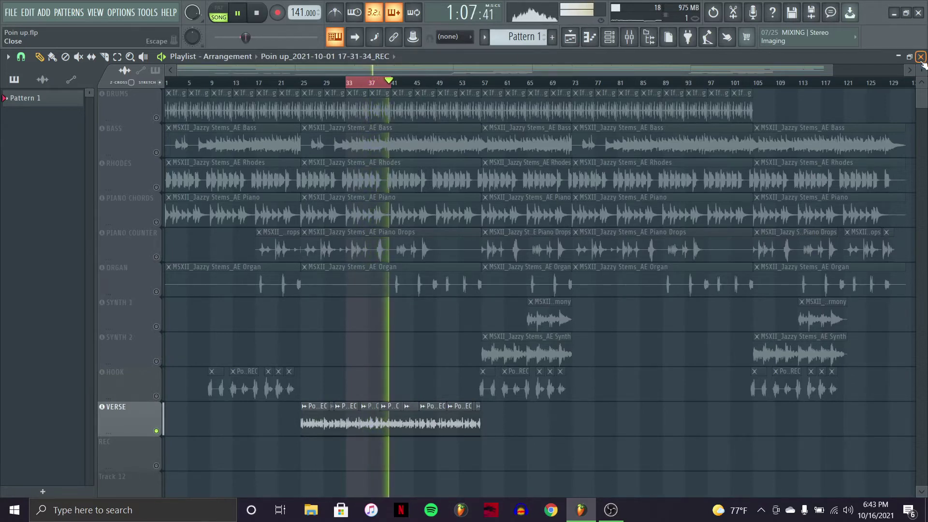
pyautogui.press('space')
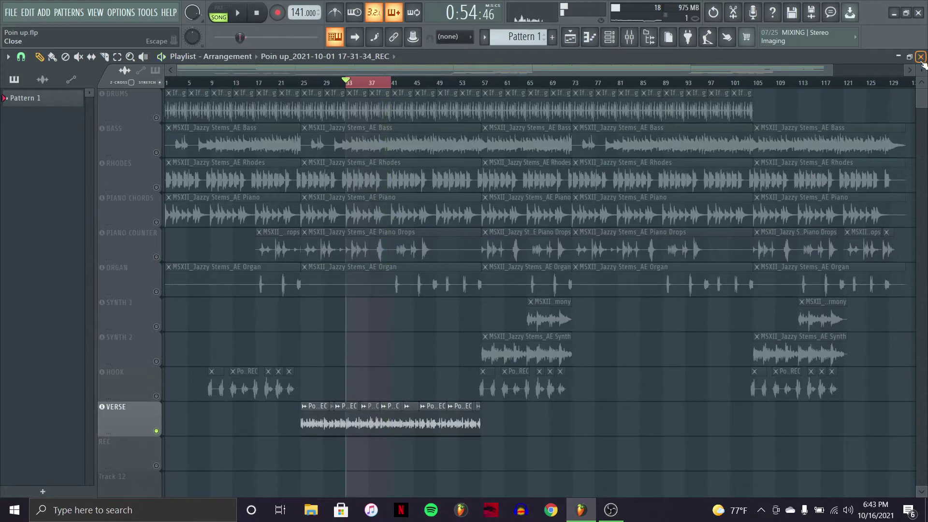
# - Unsolo the VERSE track in the playlist and briefly play the full arrangement
pyautogui.click(630, 38)
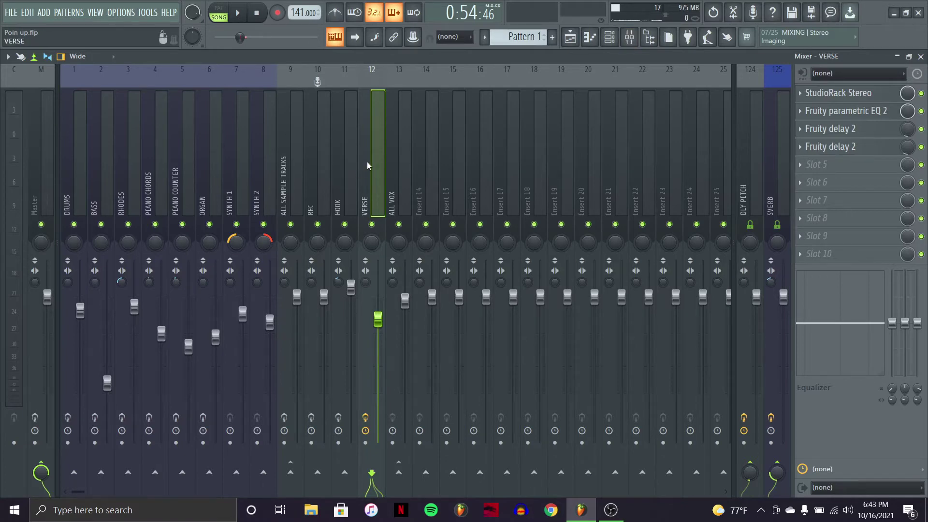
pyautogui.click(921, 56)
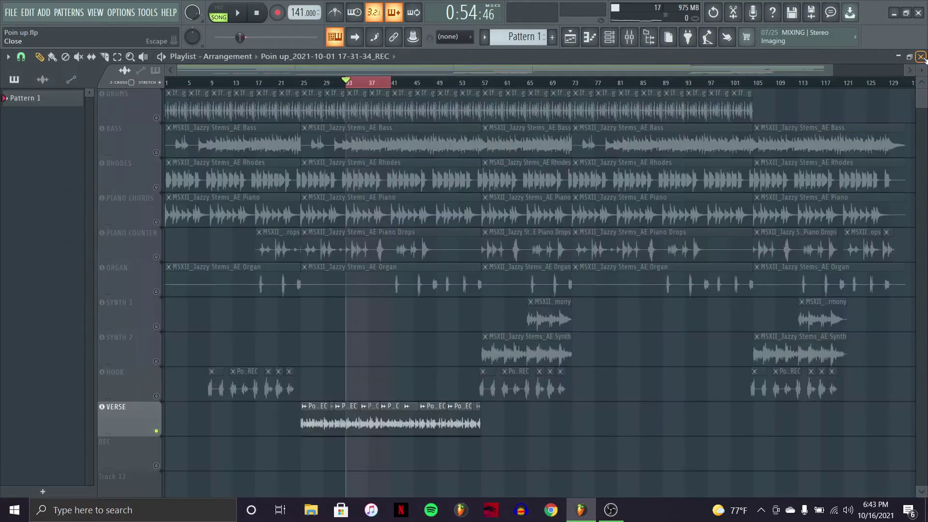
pyautogui.rightClick(156, 430)
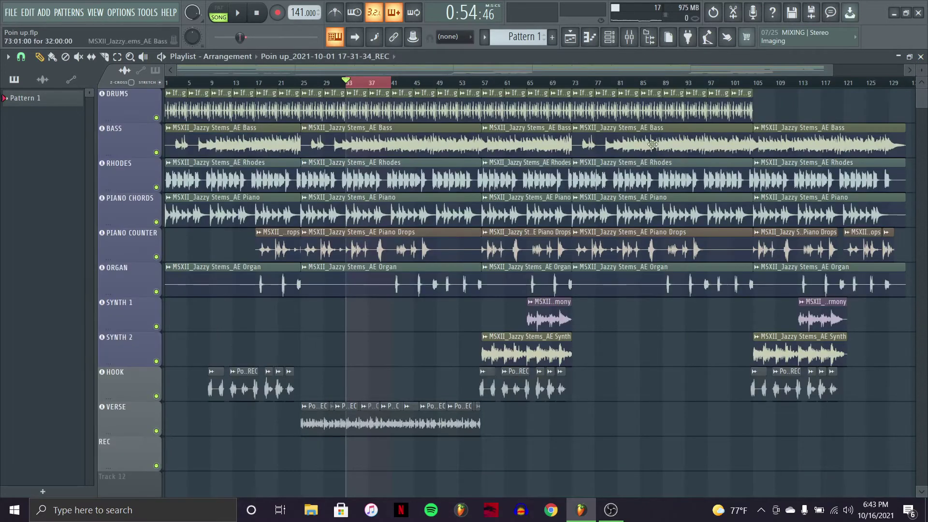
pyautogui.press('space')
pyautogui.press('space')
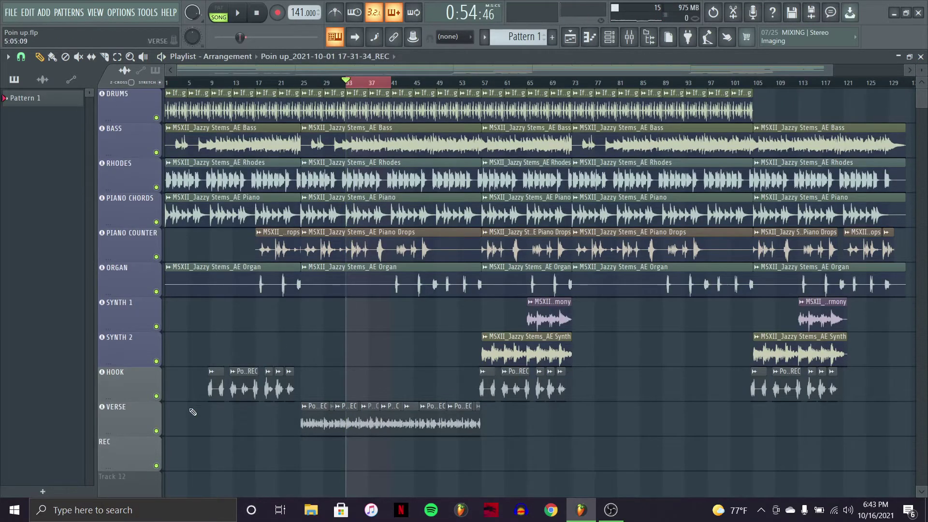
# - Open StudioRack Stereo on the VERSE mixer track and examine the filter, EQ and dynamics settings of its SSLChannel
pyautogui.click(629, 37)
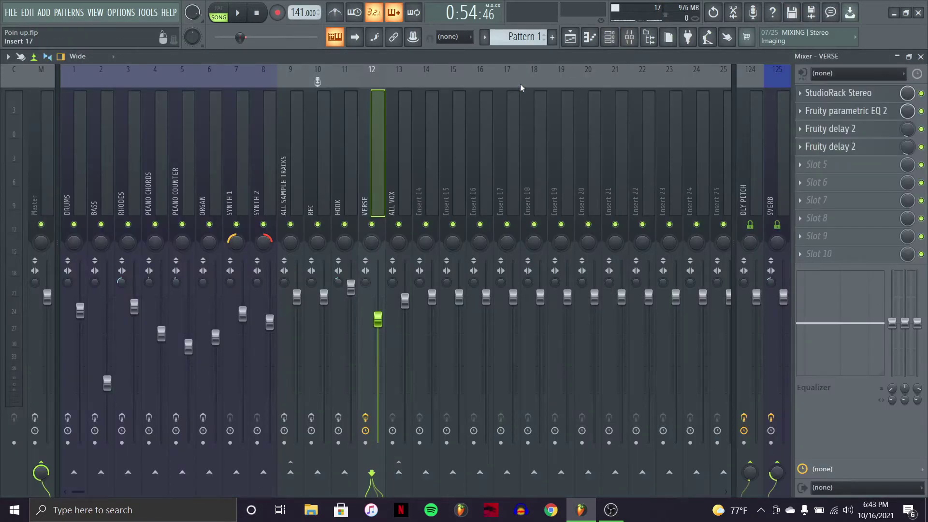
pyautogui.click(840, 94)
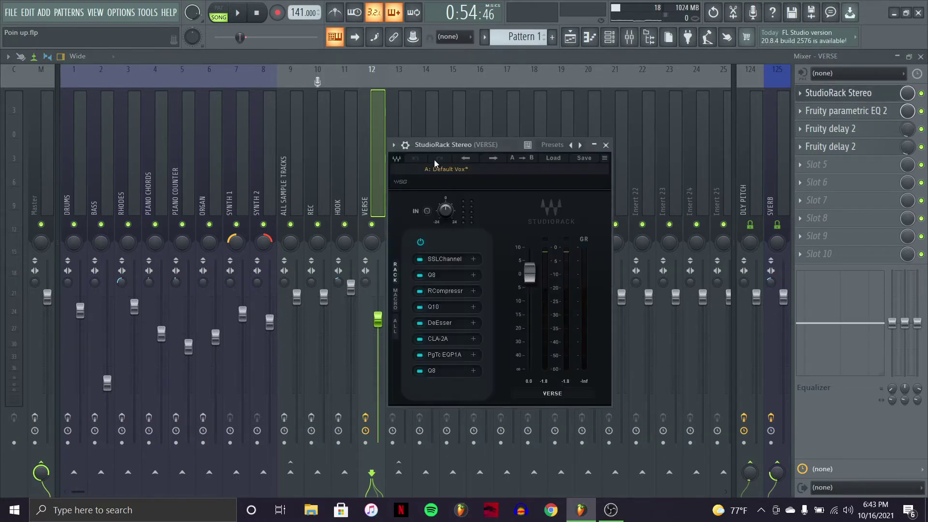
pyautogui.moveTo(454, 147); pyautogui.dragTo(595, 124)
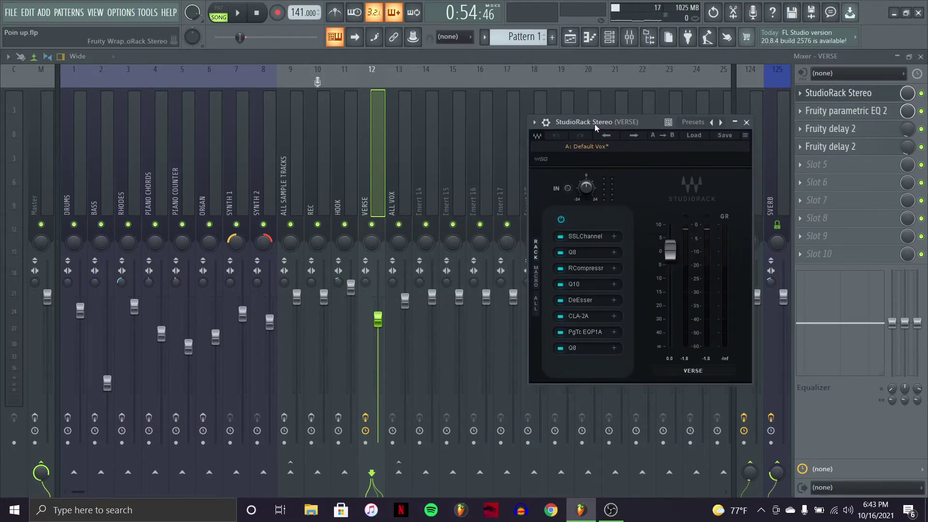
pyautogui.click(585, 237)
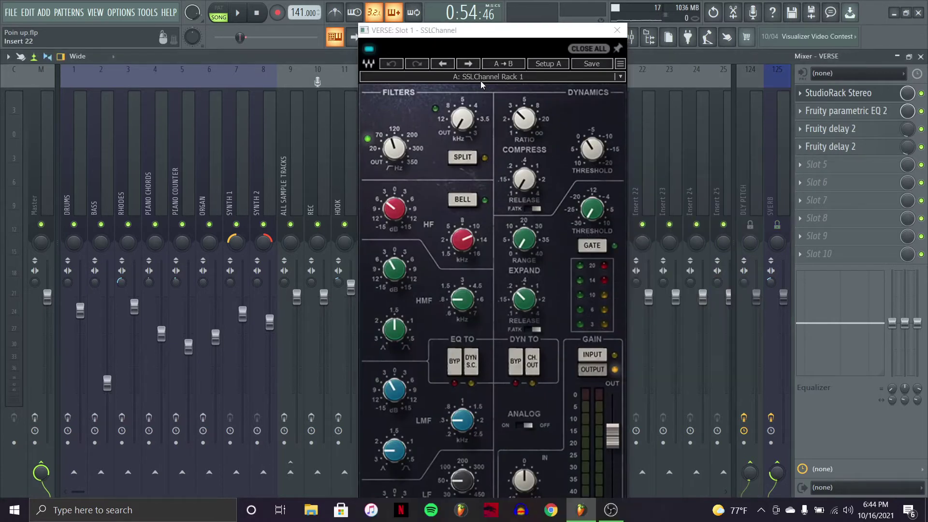
pyautogui.moveTo(473, 31); pyautogui.dragTo(488, 8)
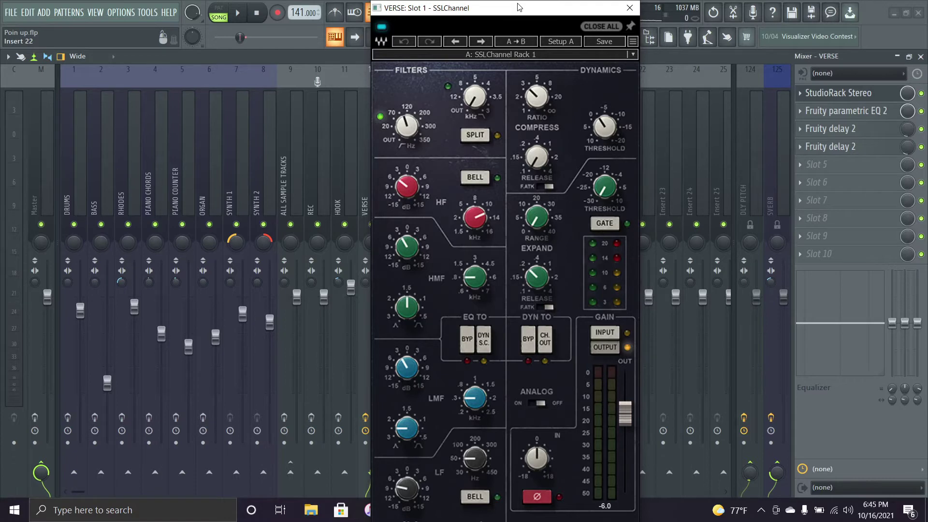
pyautogui.moveTo(518, 5); pyautogui.dragTo(600, 6)
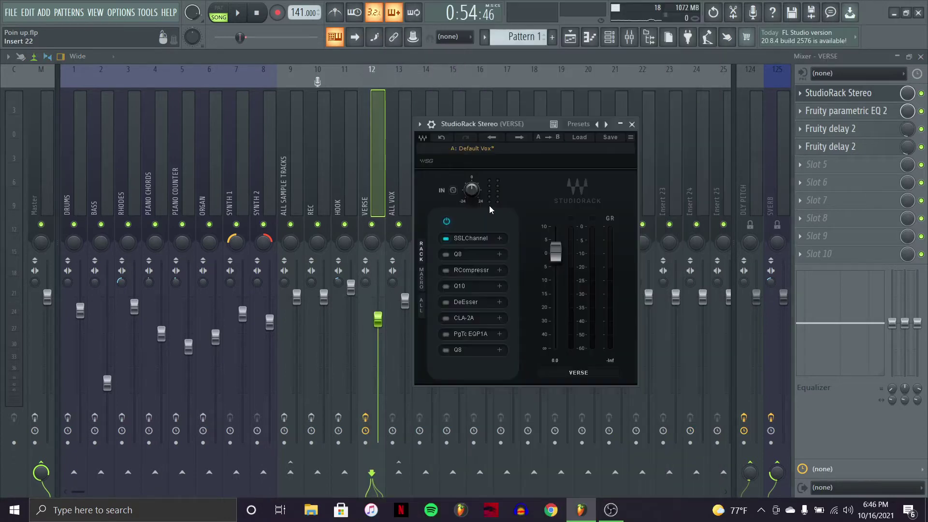
# - Examine the band gains, frequencies and Q values of the Q8 equalizer in the rack's second slot, and close it
pyautogui.click(475, 253)
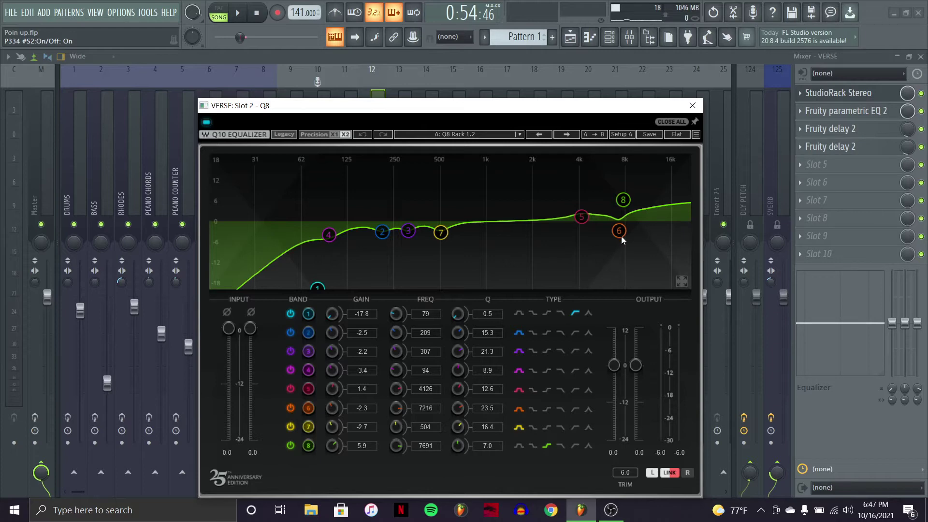
pyautogui.click(693, 106)
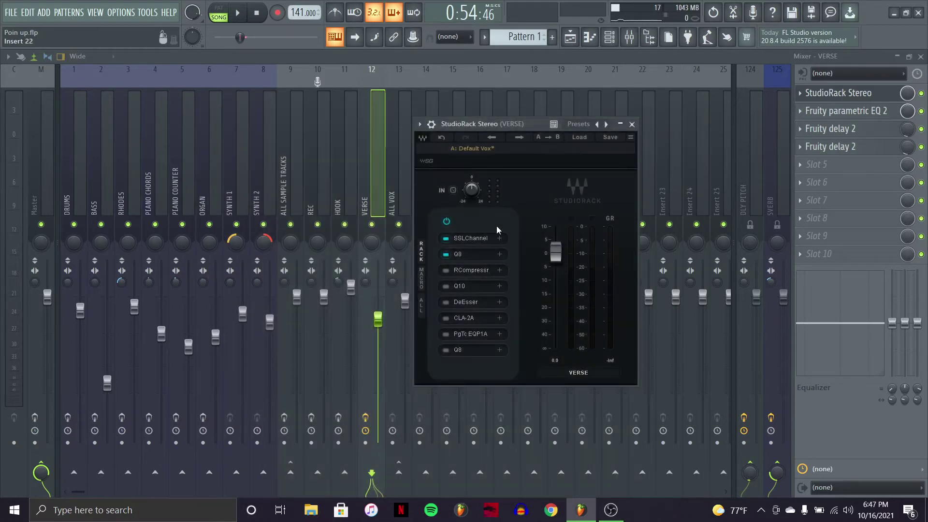
pyautogui.click(478, 257)
pyautogui.click(694, 106)
# - Open the RCompressor in the rack's third slot, play the verse to watch its compression, and close it
pyautogui.click(480, 274)
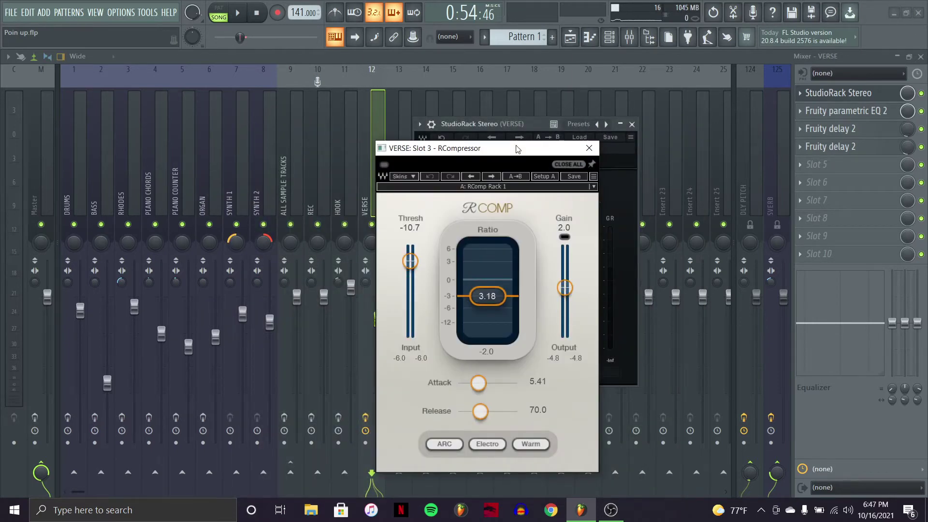
pyautogui.press('space')
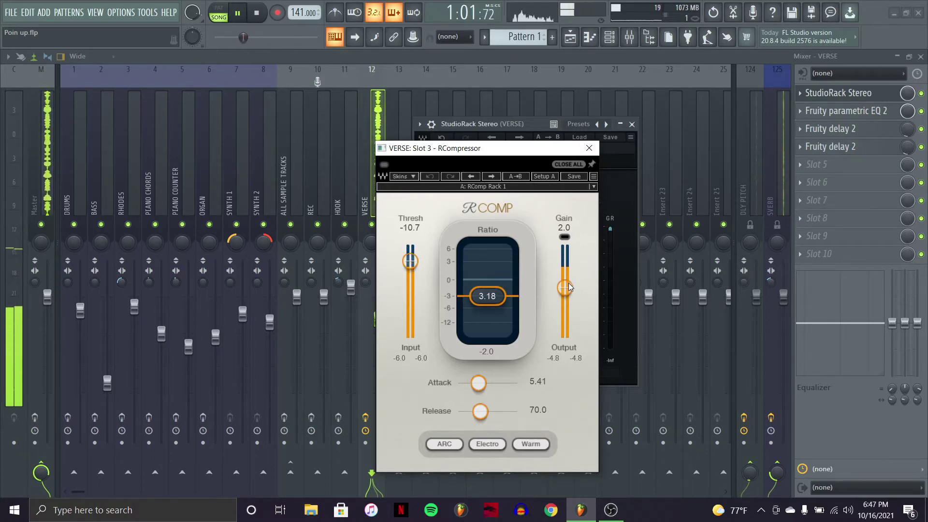
pyautogui.click(589, 148)
pyautogui.press('space')
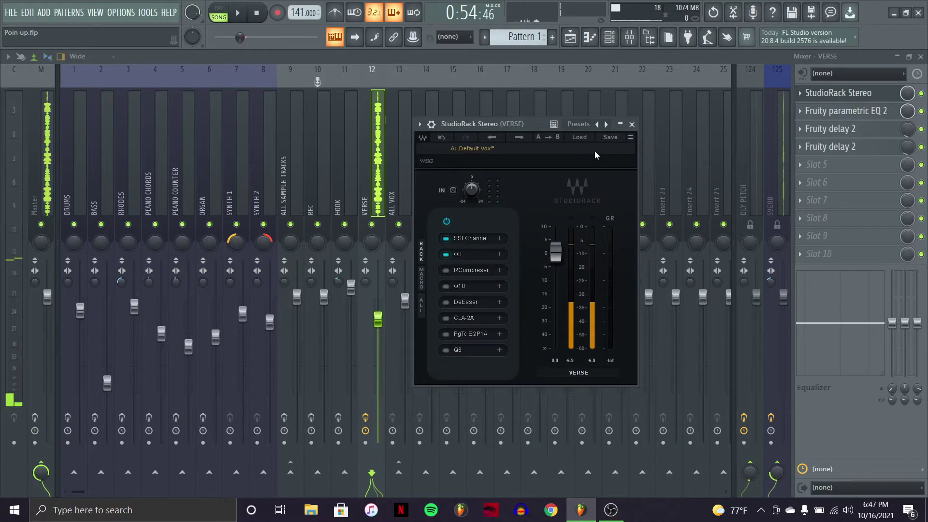
# - Review the Q10 equalizer bands, and examine the DeEsser's threshold and frequency while playing the verse
pyautogui.click(475, 271)
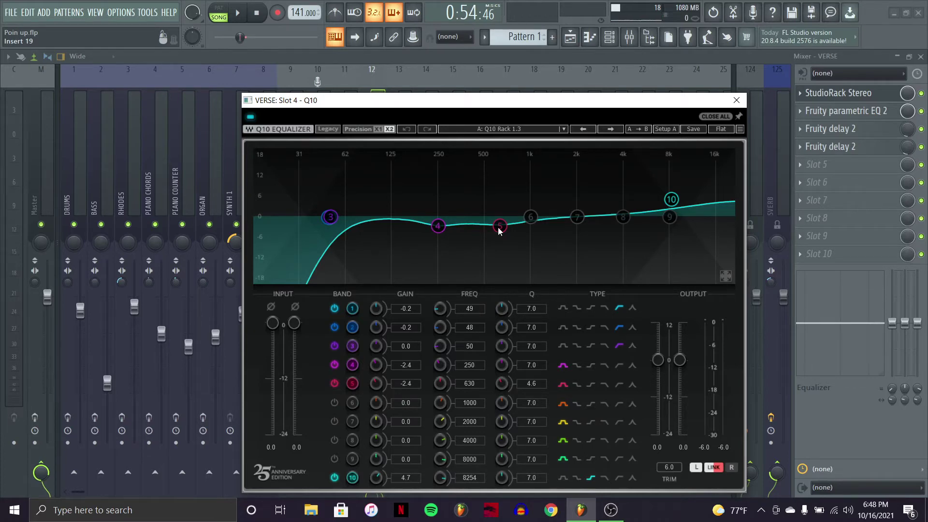
pyautogui.click(736, 100)
pyautogui.click(471, 304)
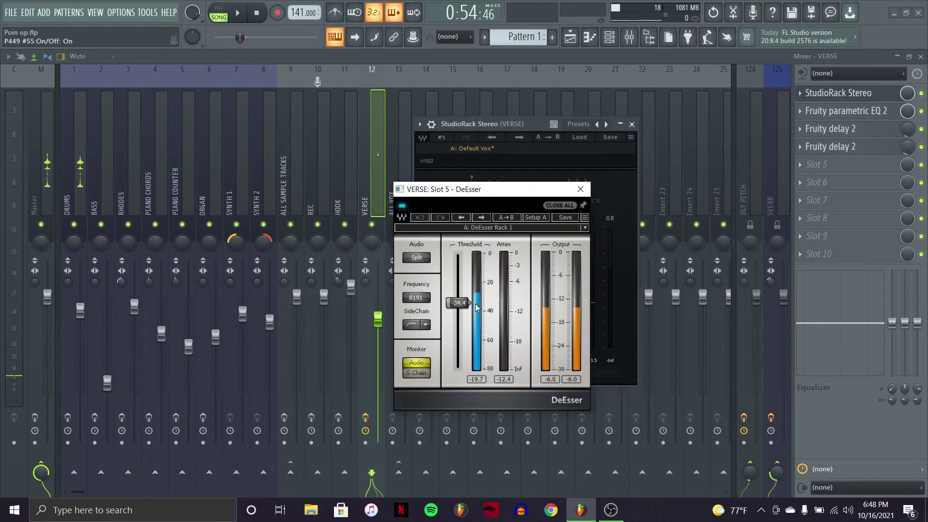
pyautogui.click(580, 190)
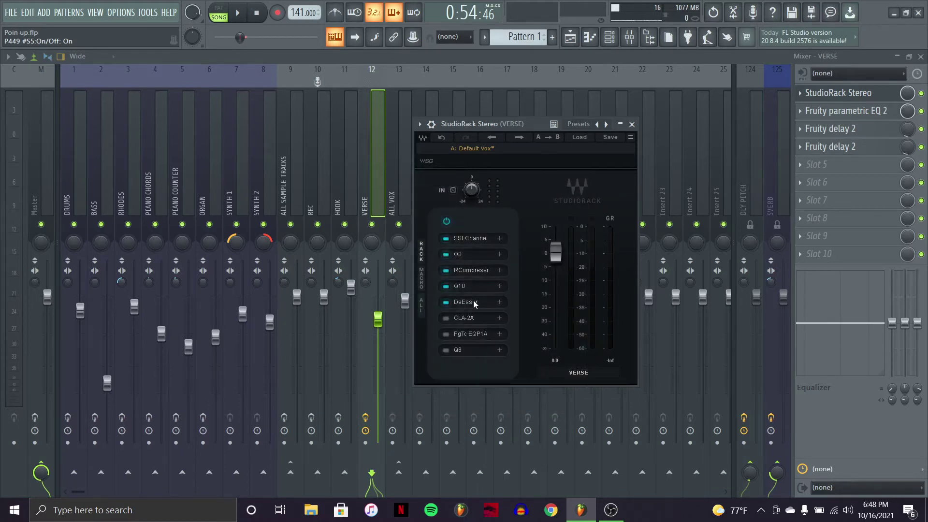
pyautogui.click(464, 303)
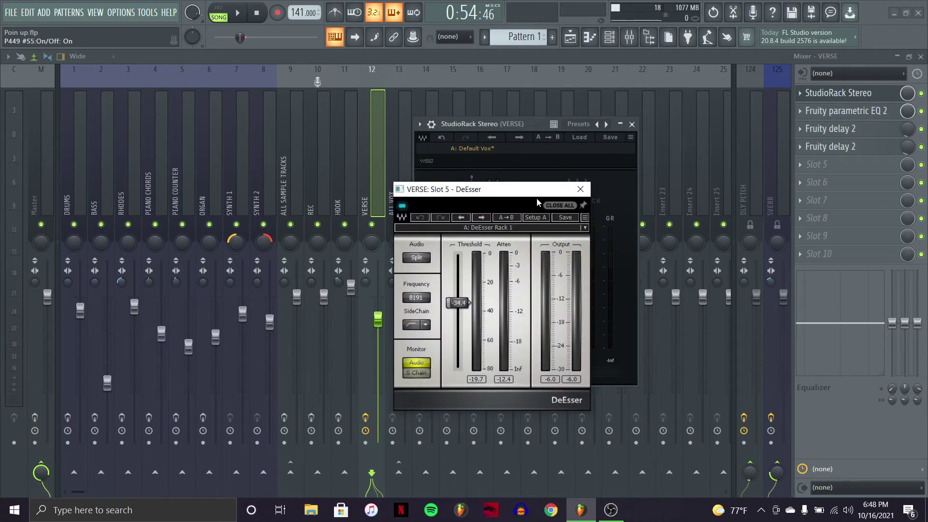
pyautogui.click(556, 177)
pyautogui.press('space')
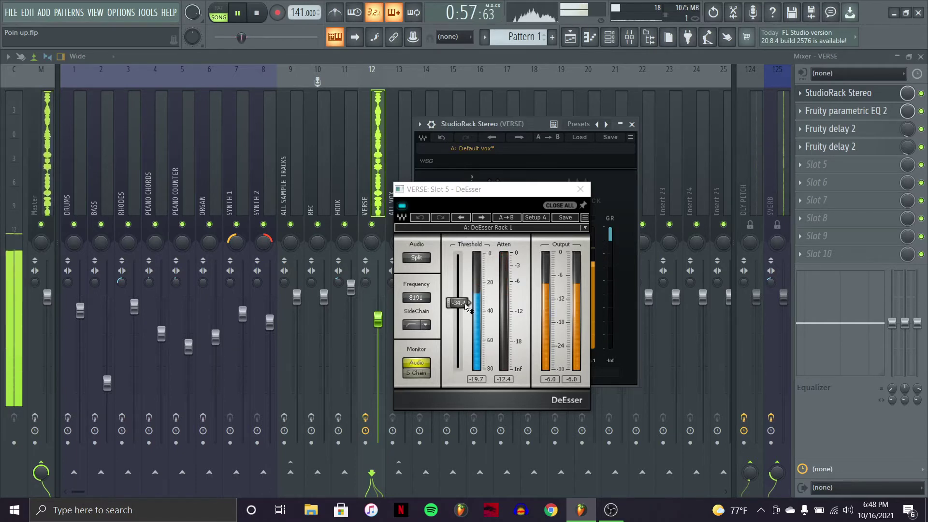
# - Enable the CLA-2A compressor in the VERSE rack and open its controls
pyautogui.click(444, 318)
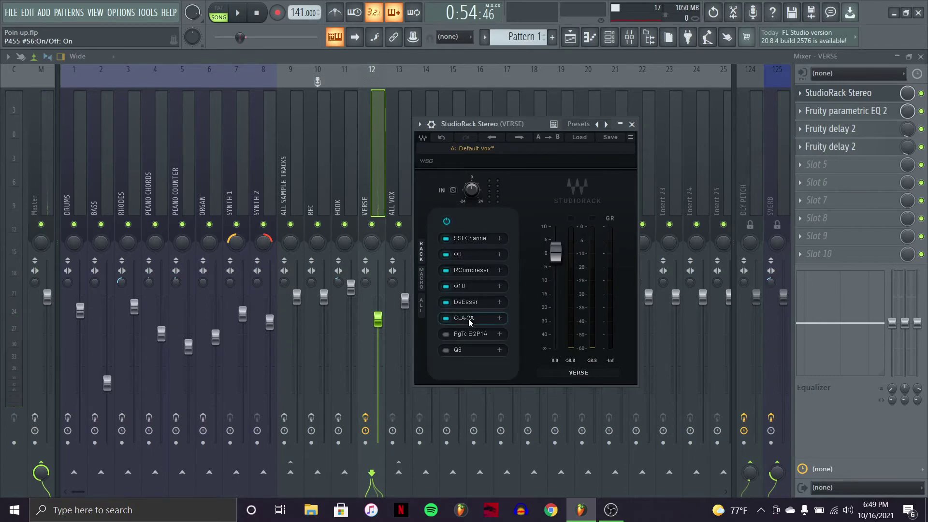
pyautogui.click(468, 318)
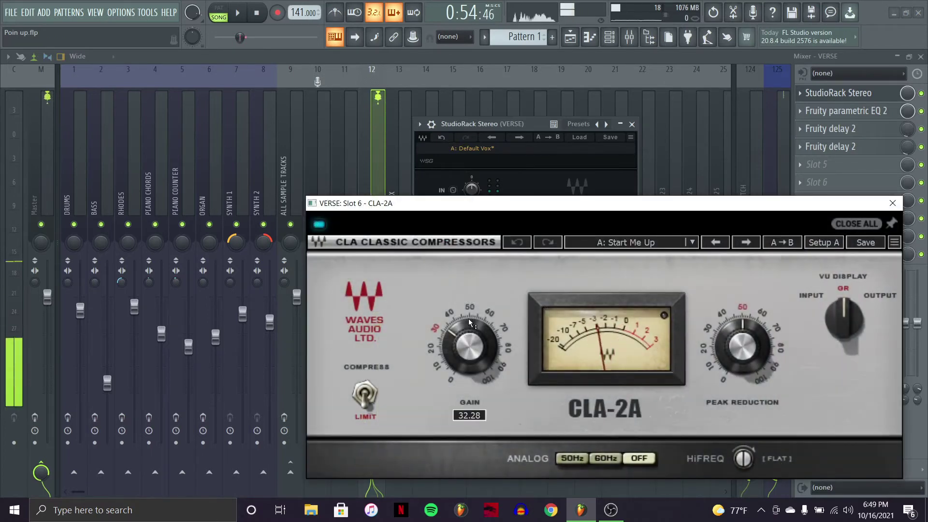
# - Compare the CLA-2A's 50Hz and 60Hz analog settings with Off while playing the verse, leave it Off, and close the compressor
pyautogui.click(573, 458)
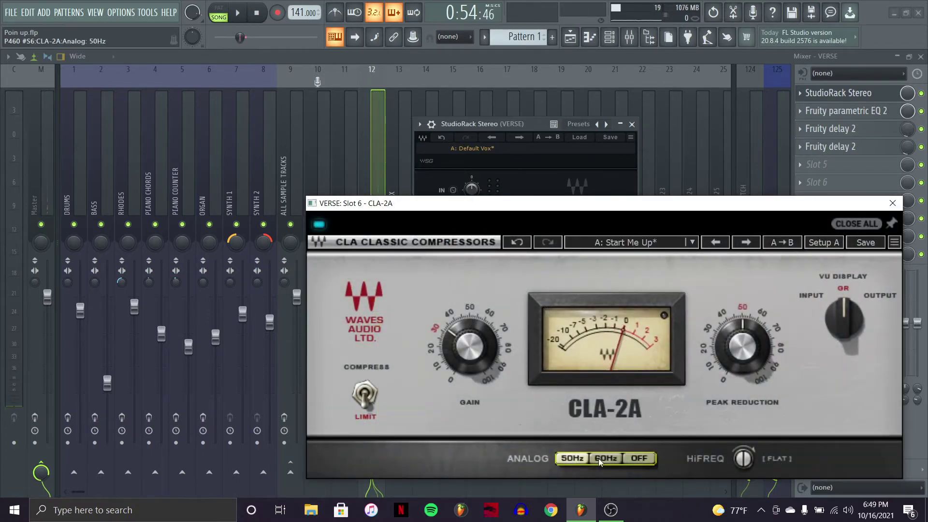
pyautogui.press('space')
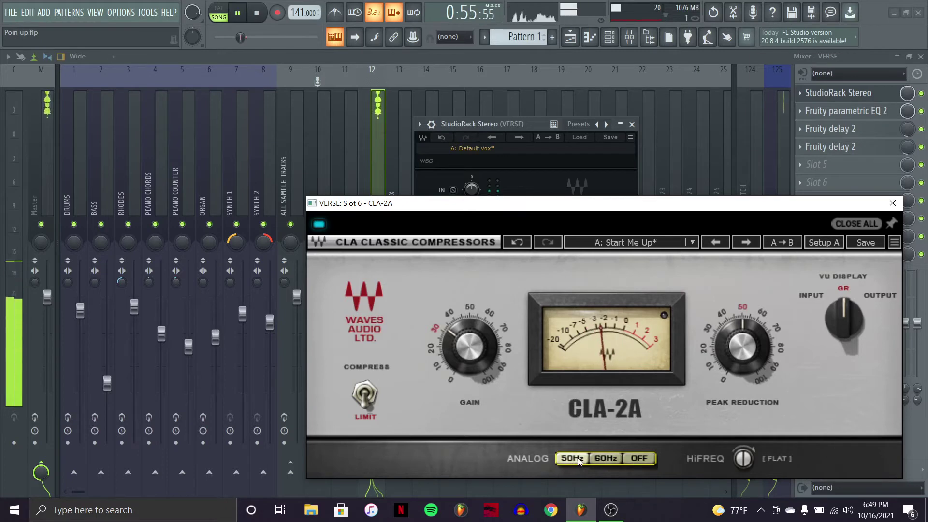
pyautogui.click(639, 459)
pyautogui.press('space')
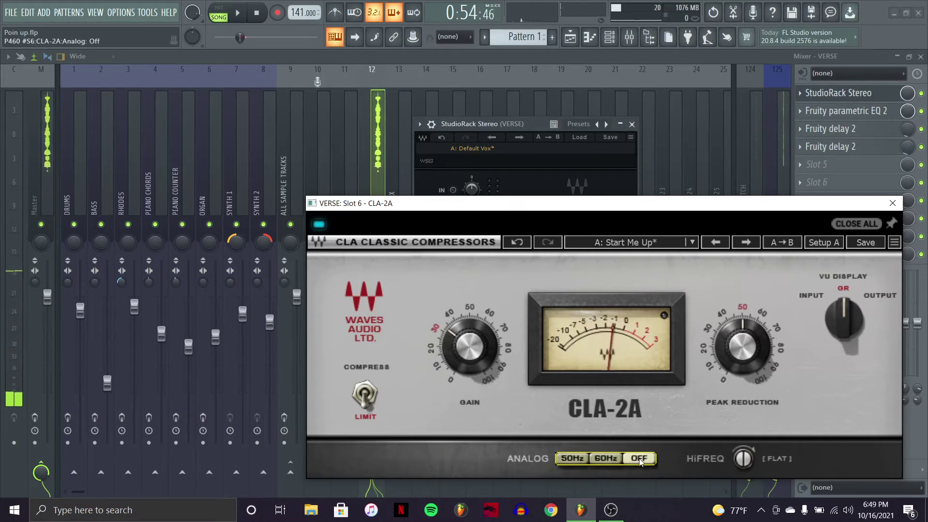
pyautogui.click(572, 459)
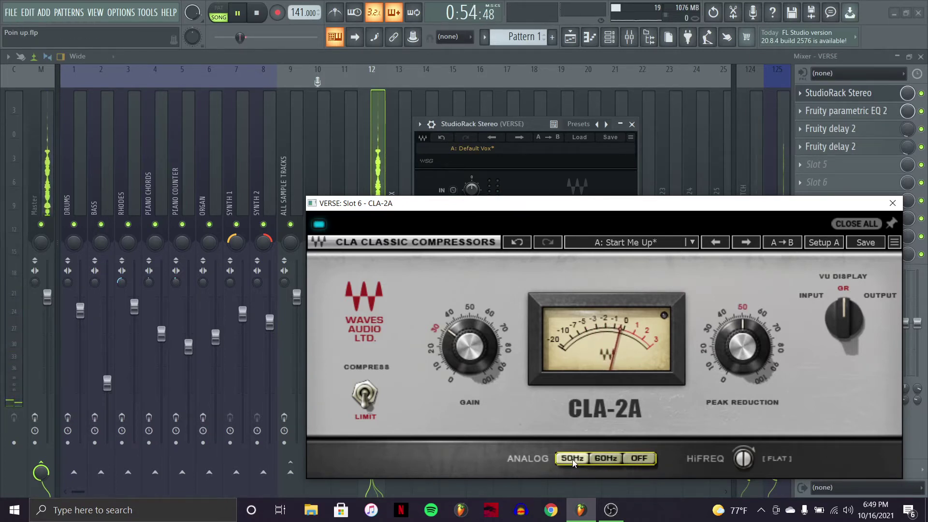
pyautogui.press('space')
pyautogui.press('space')
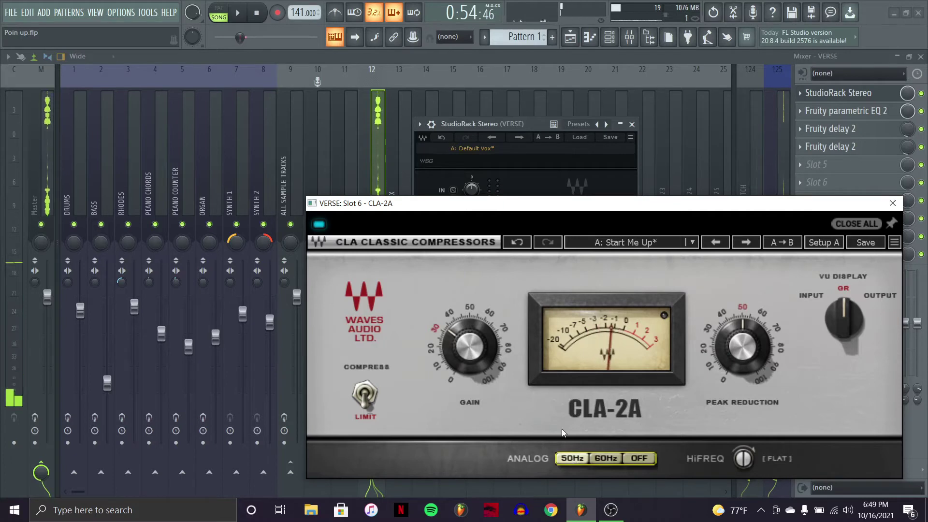
pyautogui.click(606, 457)
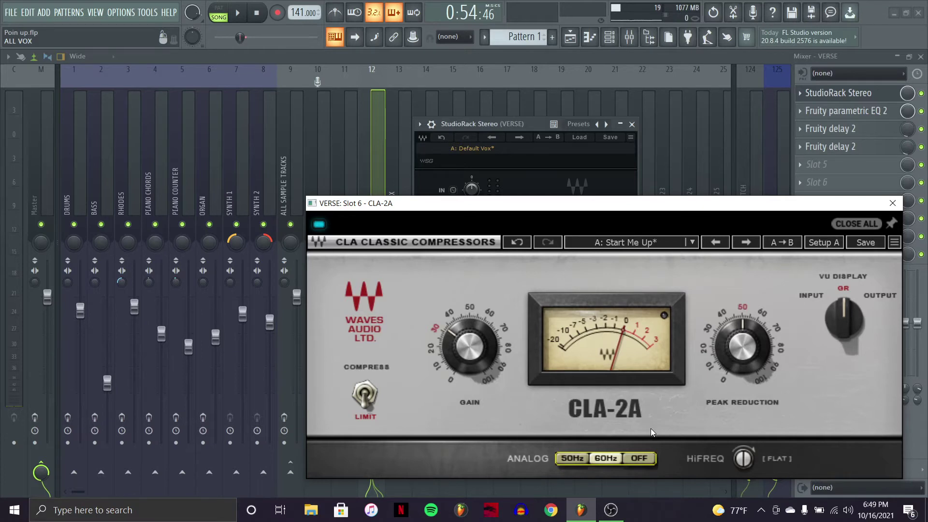
pyautogui.click(639, 458)
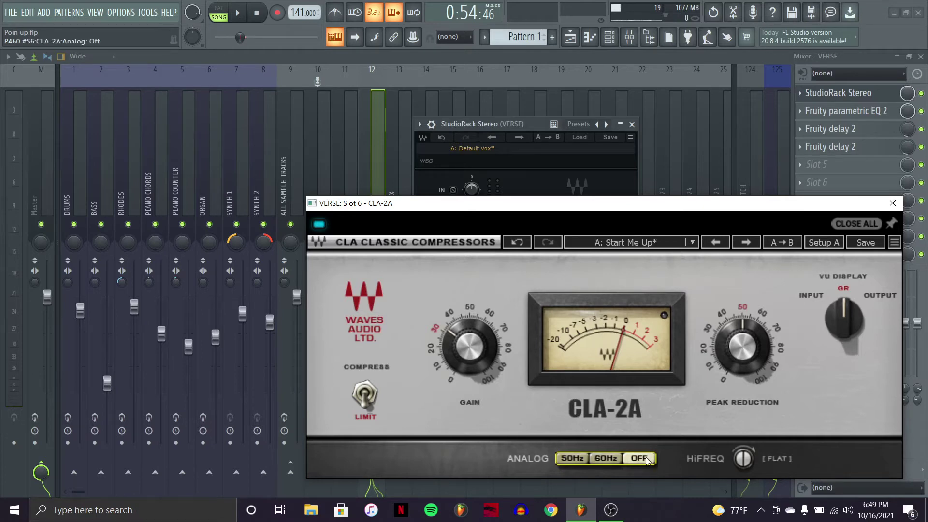
pyautogui.click(893, 203)
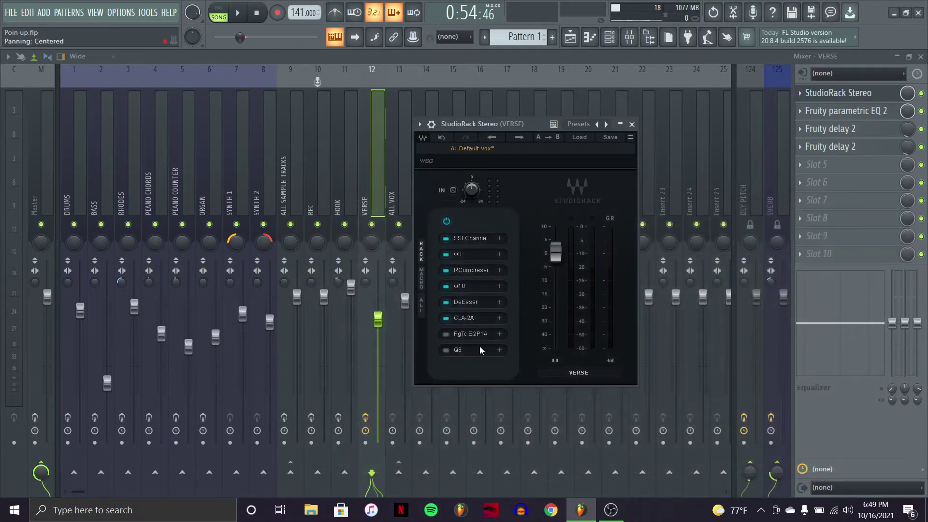
# - Reopen the CLA-2A, try a peak reduction of 93.60 while playing the verse, and undo the change
pyautogui.click(464, 319)
pyautogui.press('space')
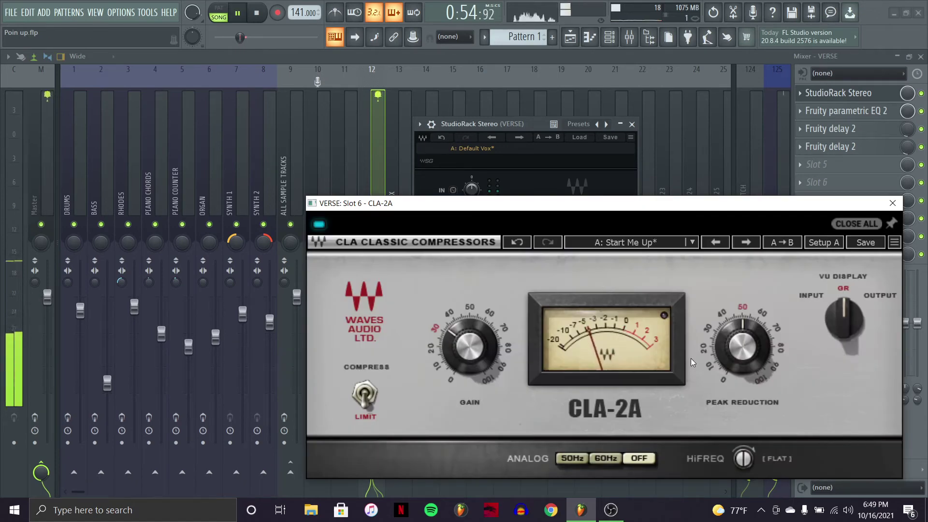
pyautogui.moveTo(742, 348); pyautogui.dragTo(742, 319)
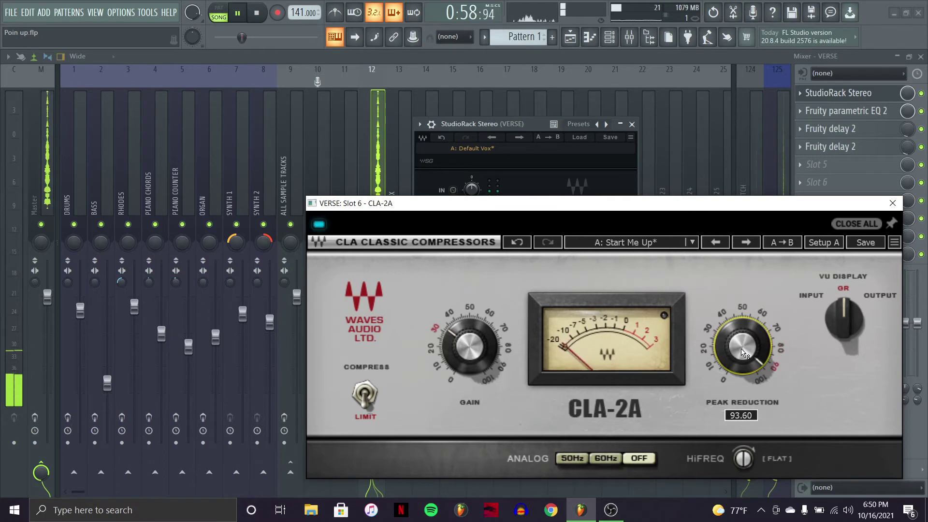
pyautogui.hotkey('ctrl', 'z')
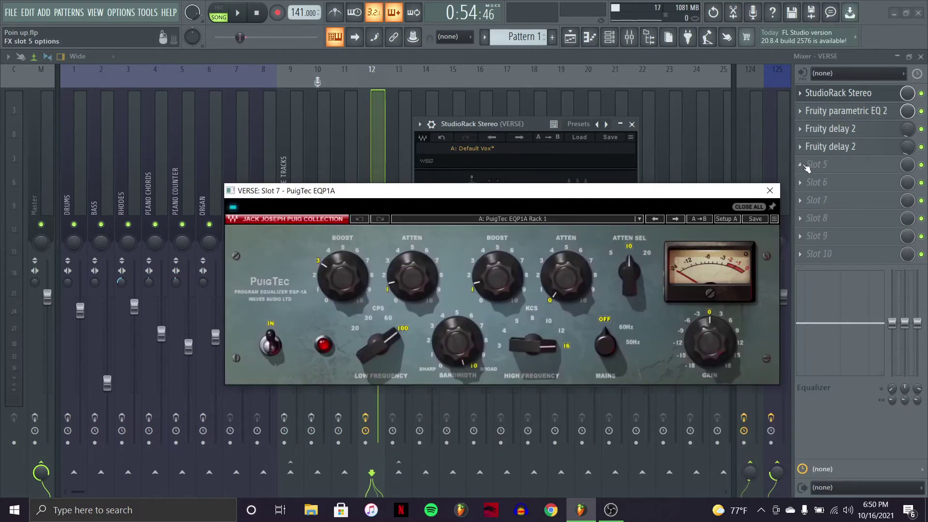
# - Enable the PuigTec EQP1A in the VERSE rack while the verse plays, and open its controls
pyautogui.click(770, 192)
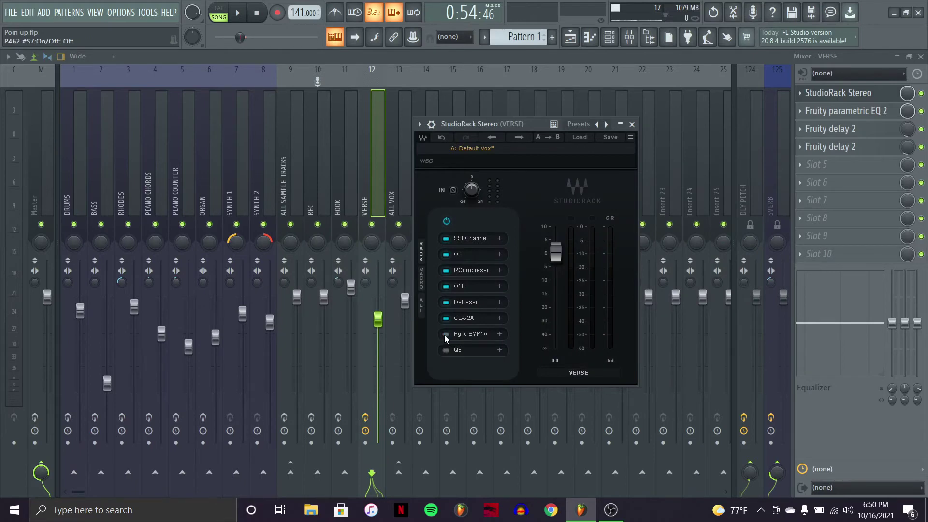
pyautogui.press('space')
pyautogui.click(445, 334)
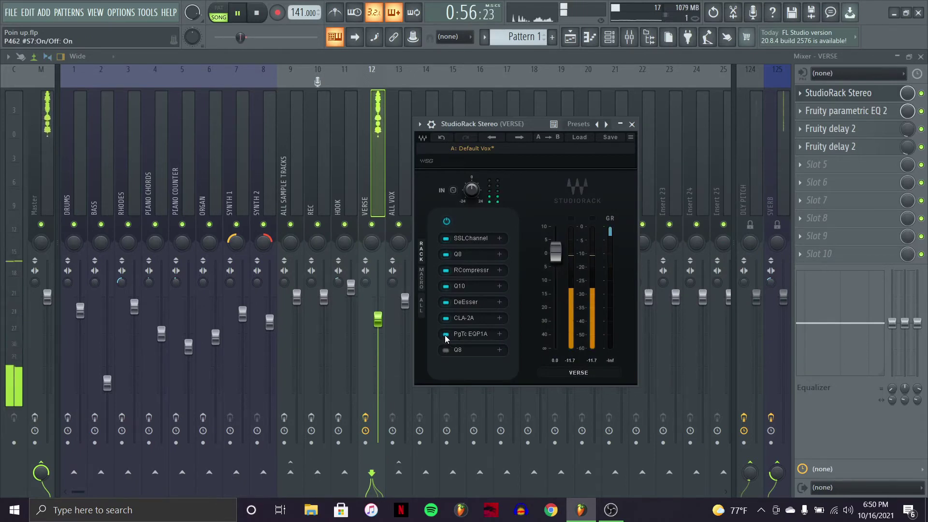
pyautogui.click(471, 335)
pyautogui.press('space')
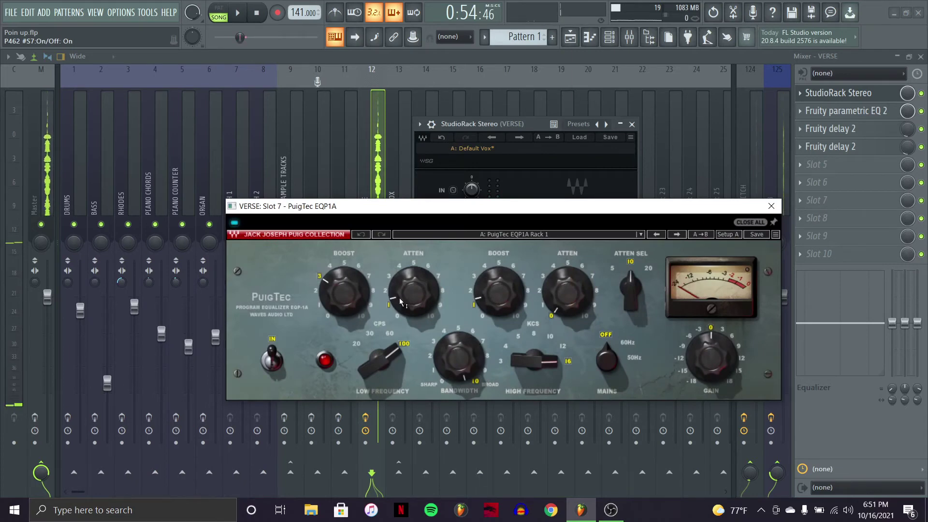
# - Try an output gain of 15.1 dB on the PuigTec EQP1A while playing the verse, and try to undo it
pyautogui.click(416, 303)
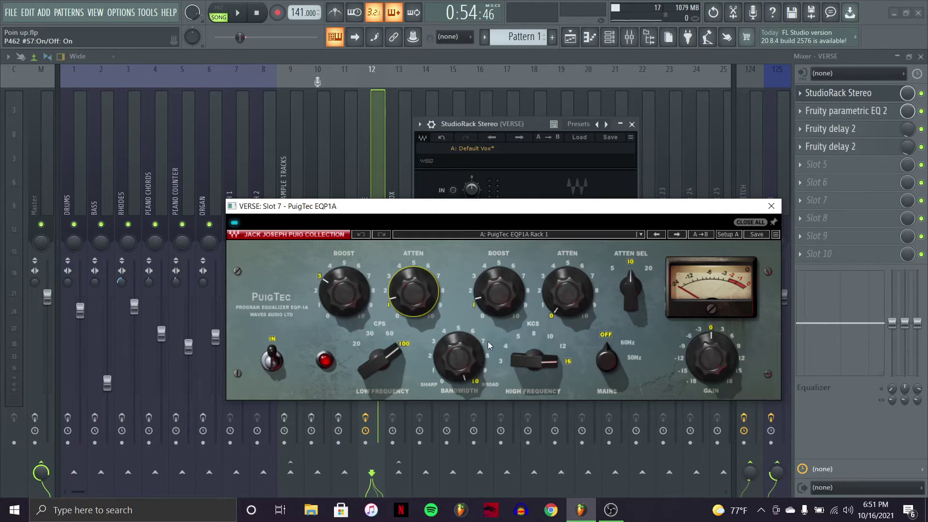
pyautogui.click(860, 112)
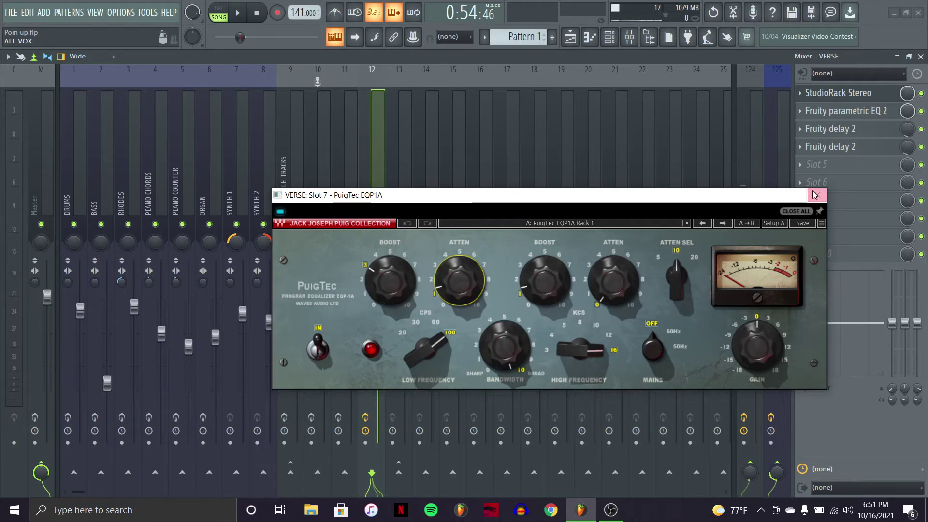
pyautogui.moveTo(762, 347); pyautogui.dragTo(762, 309)
pyautogui.press('space')
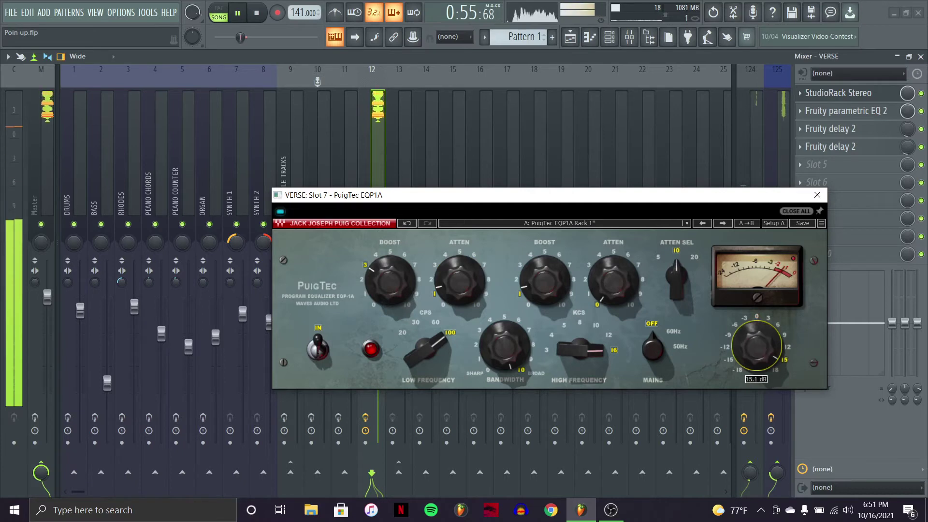
pyautogui.press('space')
pyautogui.hotkey('ctrl', 'z')
pyautogui.hotkey('ctrl', 'z')
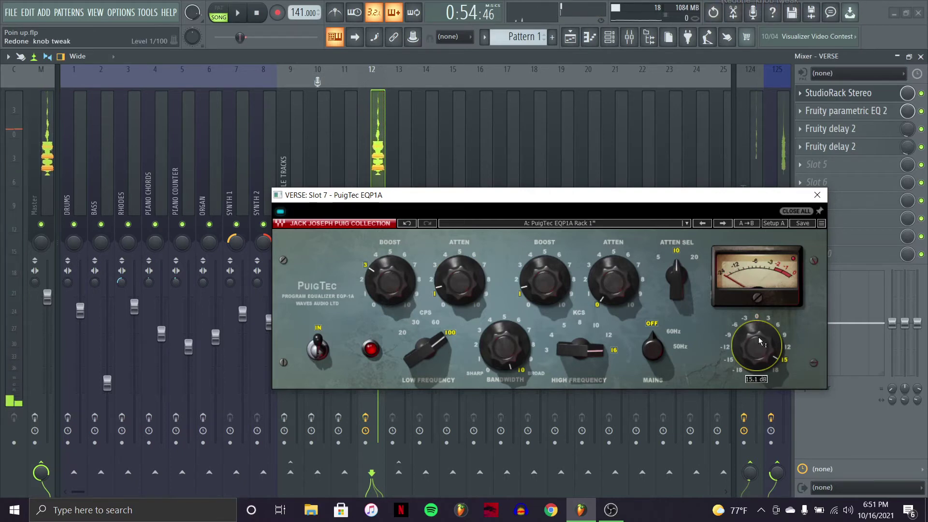
# - Set the PuigTec EQP1A's gain to -7.4 dB, play the verse, try to undo the change, and close the equalizer
pyautogui.moveTo(758, 341); pyautogui.dragTo(758, 397)
pyautogui.press('space')
pyautogui.press('space')
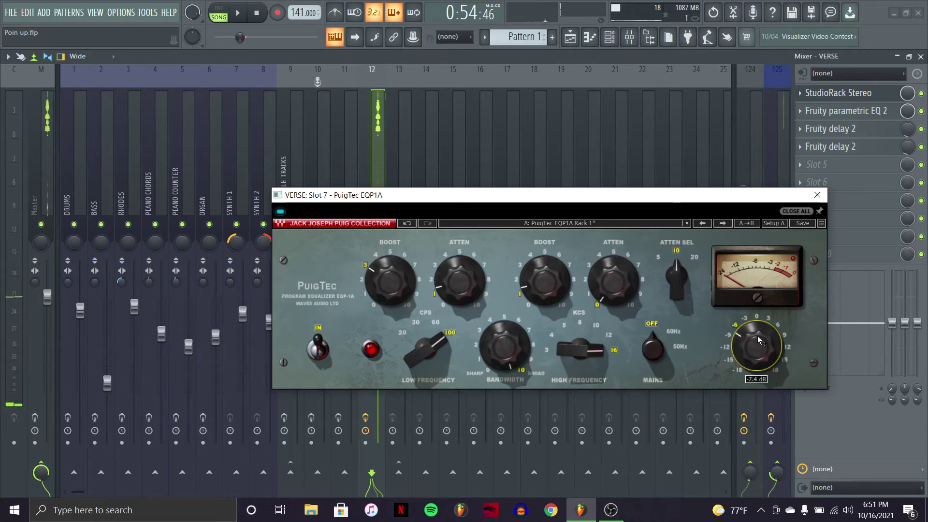
pyautogui.hotkey('ctrl', 'z')
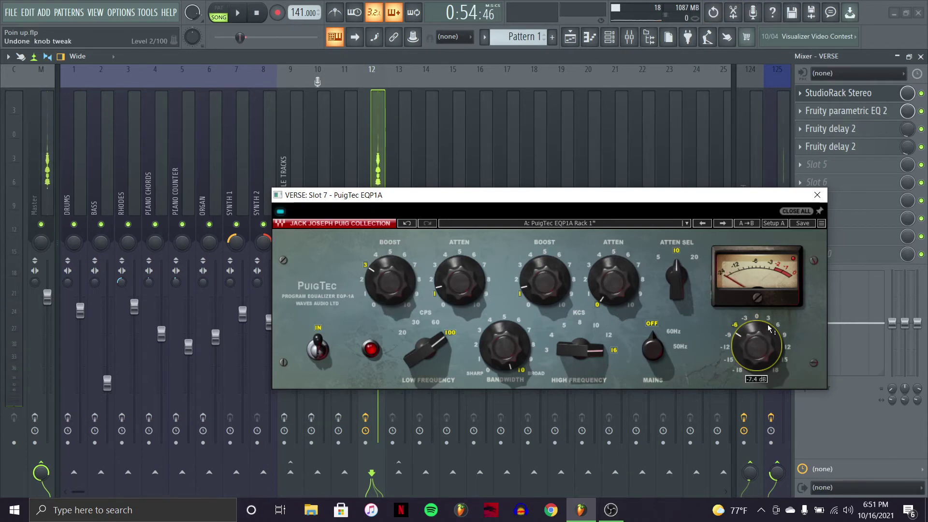
pyautogui.click(821, 188)
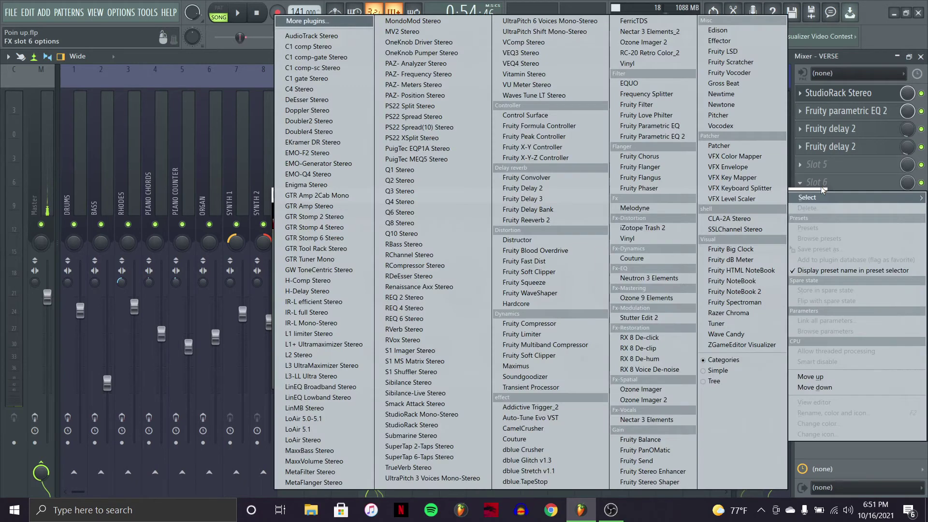
# - Enable the Q8 equalizer in the rack's last slot and open it to show its bands
pyautogui.click(842, 95)
pyautogui.click(446, 351)
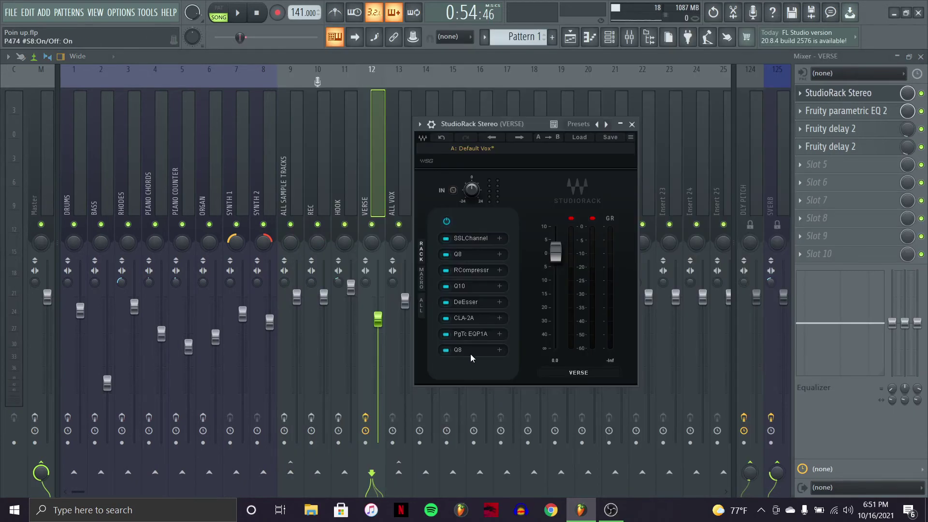
pyautogui.click(470, 352)
pyautogui.moveTo(528, 124); pyautogui.dragTo(513, 88)
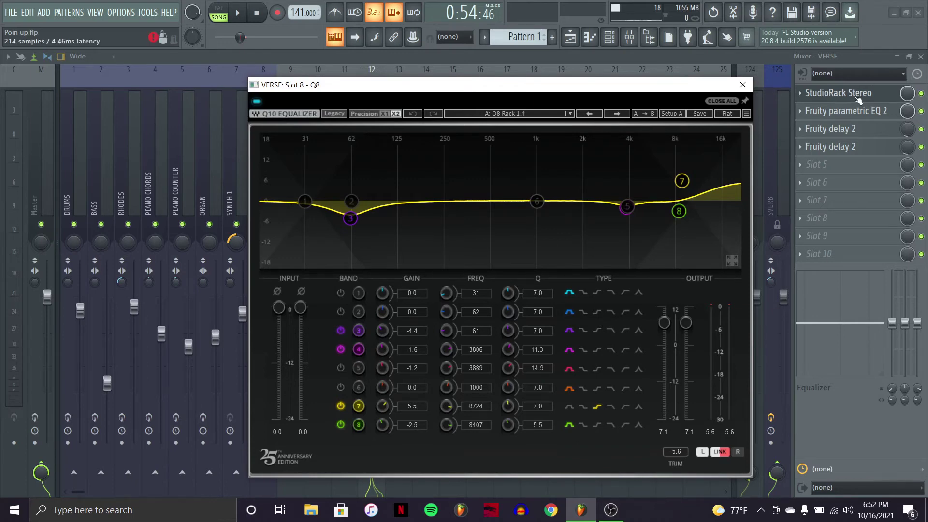
# - Look briefly at the Fruity parametric EQ 2 that follows the rack, and return to StudioRack
pyautogui.click(849, 106)
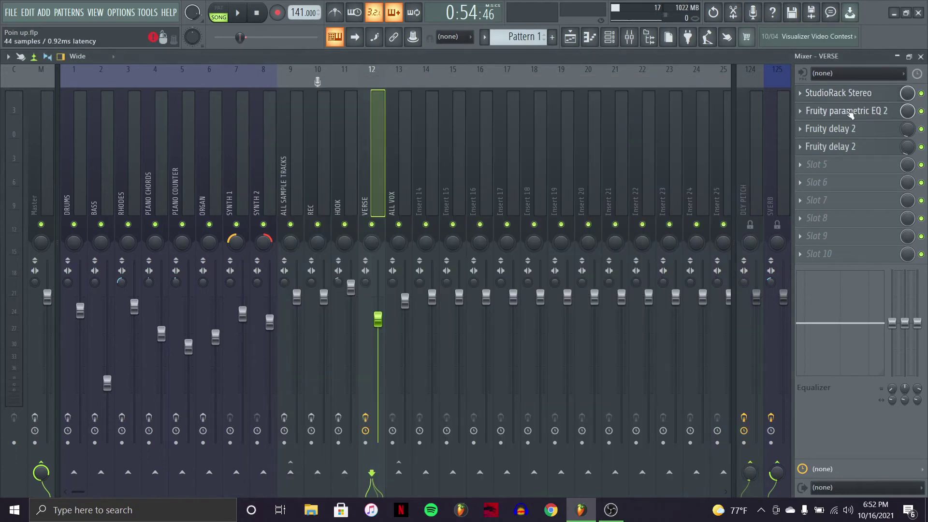
pyautogui.moveTo(271, 187); pyautogui.dragTo(571, 139)
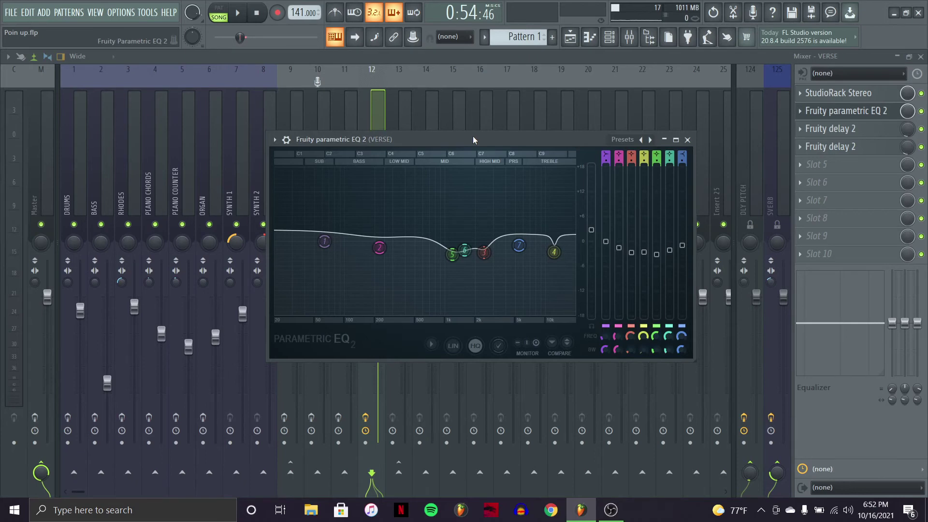
pyautogui.click(849, 111)
pyautogui.click(847, 93)
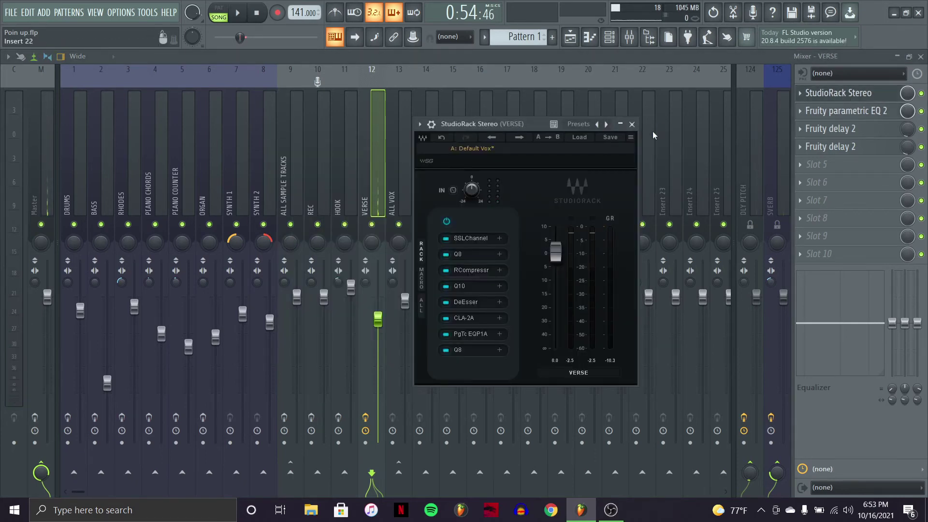
# - Close StudioRack, examine the band cuts of the Fruity parametric EQ 2 on the VERSE track, and close it
pyautogui.click(631, 124)
pyautogui.click(831, 110)
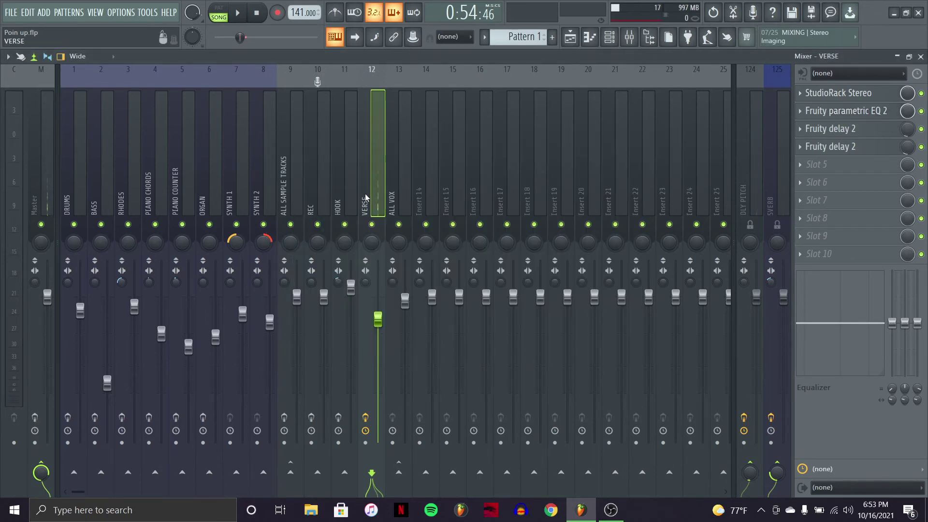
pyautogui.click(812, 93)
pyautogui.click(812, 94)
pyautogui.click(845, 114)
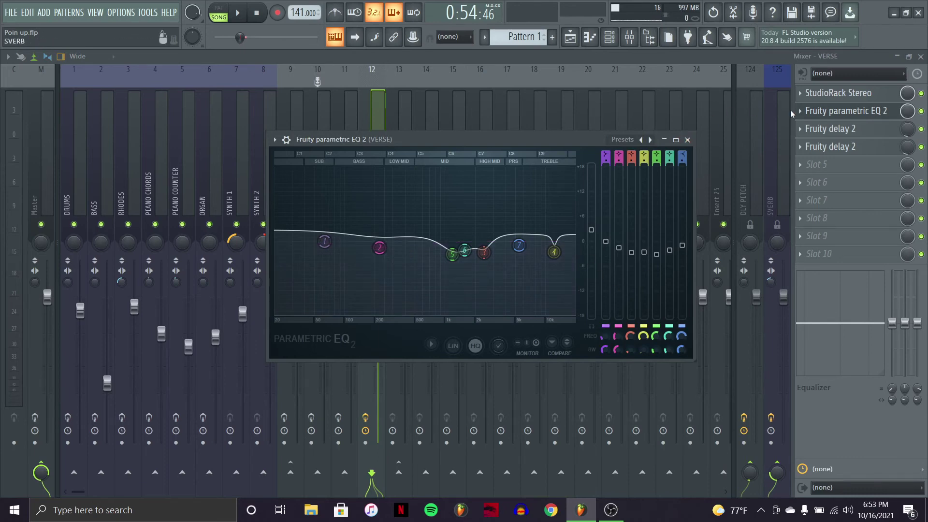
pyautogui.click(688, 140)
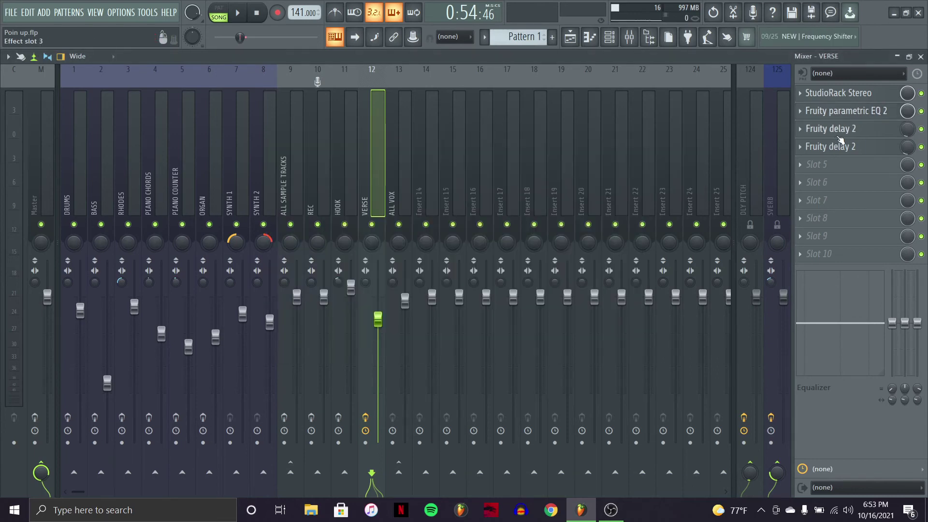
# - Solo the VERSE track, and audition the verse with the slot 3 Fruity delay 2 open to review its settings
pyautogui.rightClick(372, 236)
pyautogui.click(373, 232)
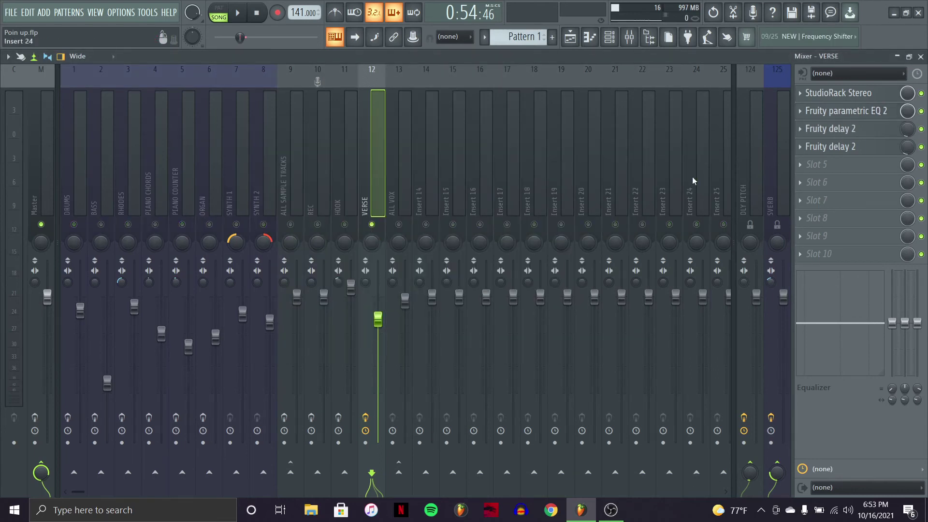
pyautogui.click(841, 129)
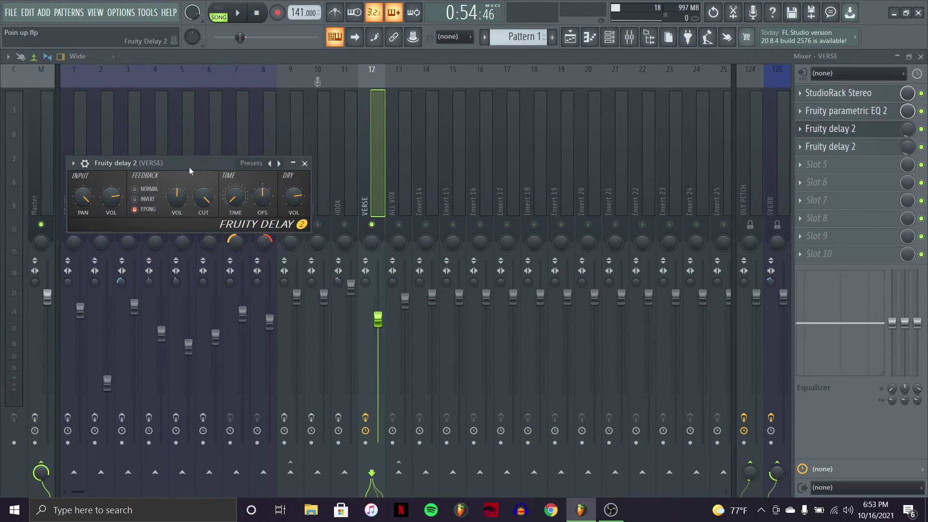
pyautogui.press('space')
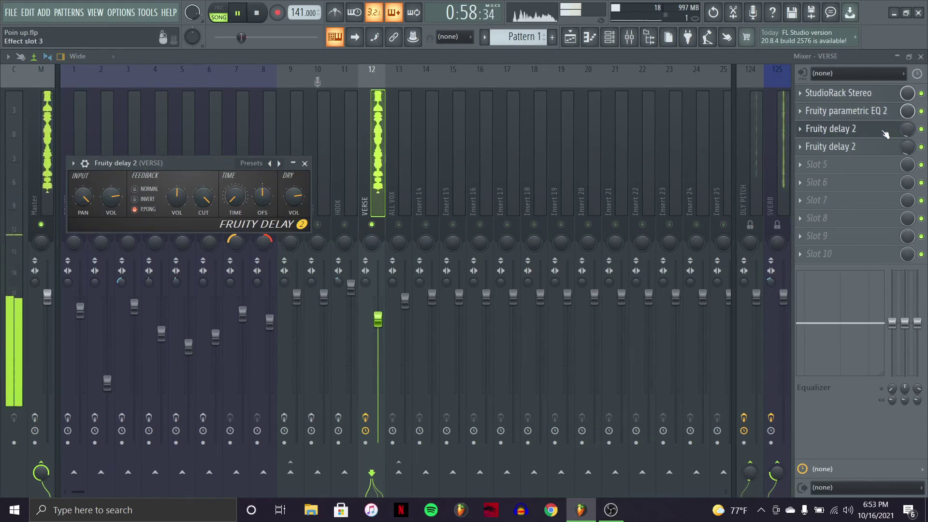
pyautogui.click(865, 130)
pyautogui.press('space')
# - Load H-Delay Stereo into slot 5 of the VERSE track, and delete it again
pyautogui.click(853, 165)
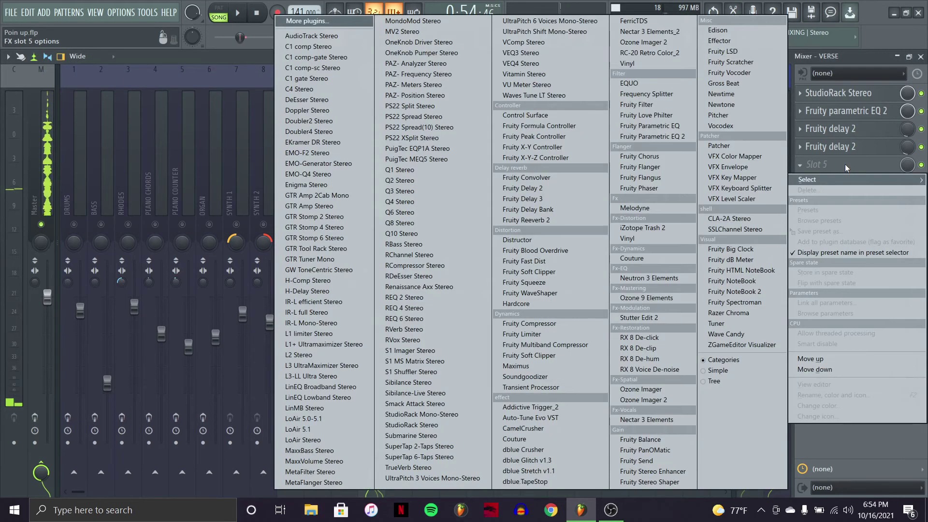
pyautogui.click(336, 290)
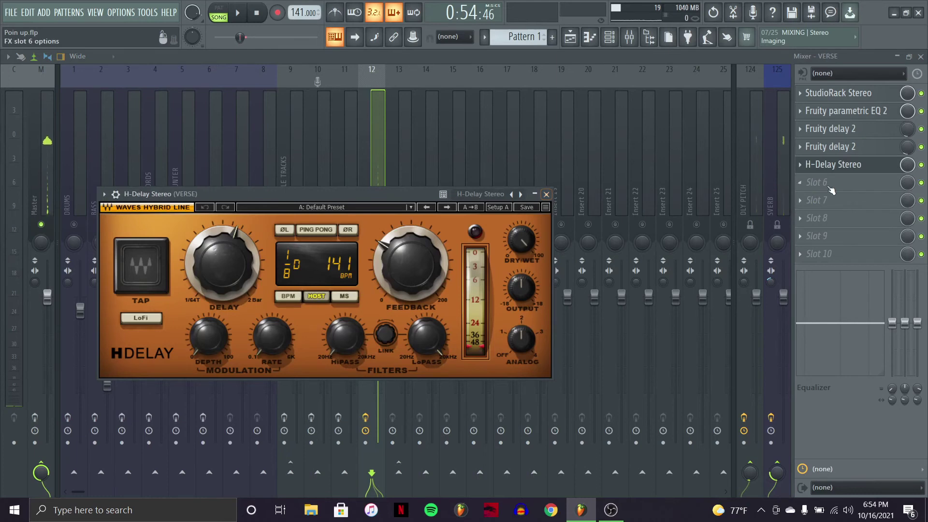
pyautogui.click(821, 165)
pyautogui.click(814, 190)
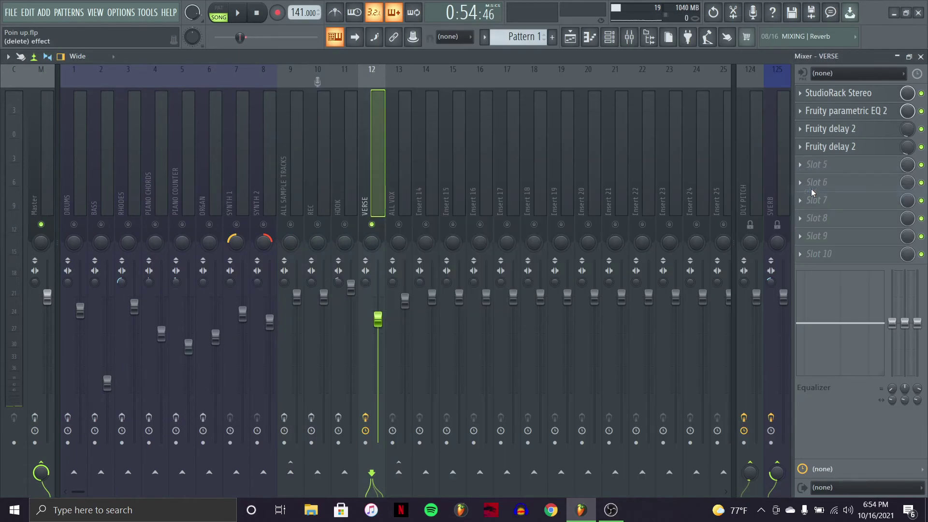
# - Review the settings of the slot 3 and slot 4 Fruity delay 2 effects on the VERSE track, and close them
pyautogui.click(843, 128)
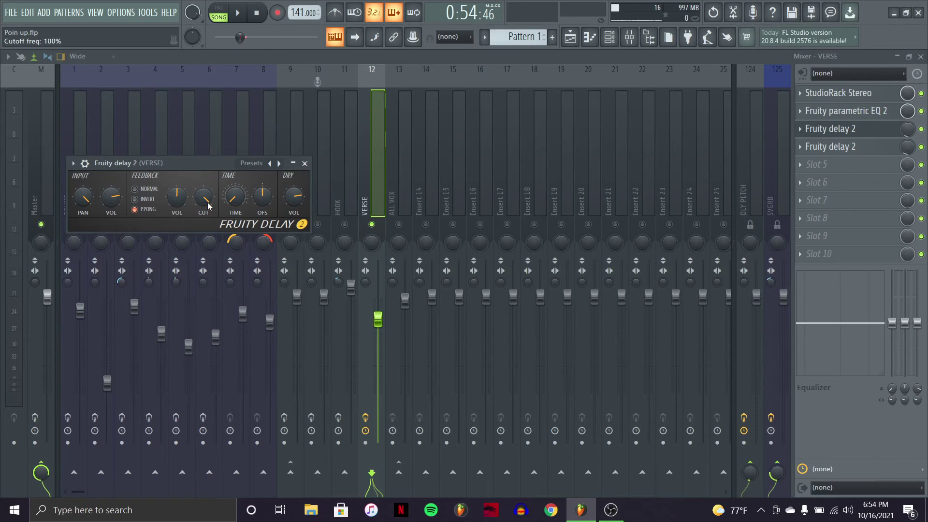
pyautogui.click(305, 163)
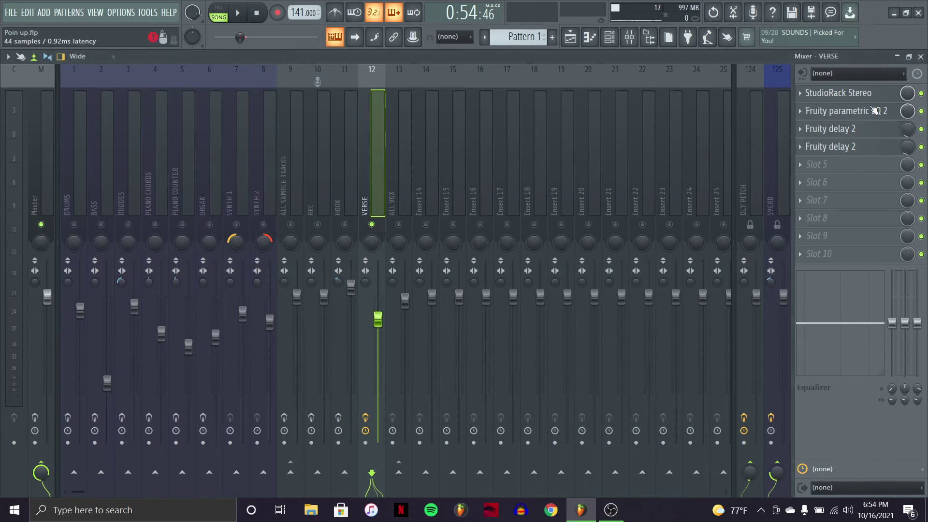
pyautogui.click(873, 151)
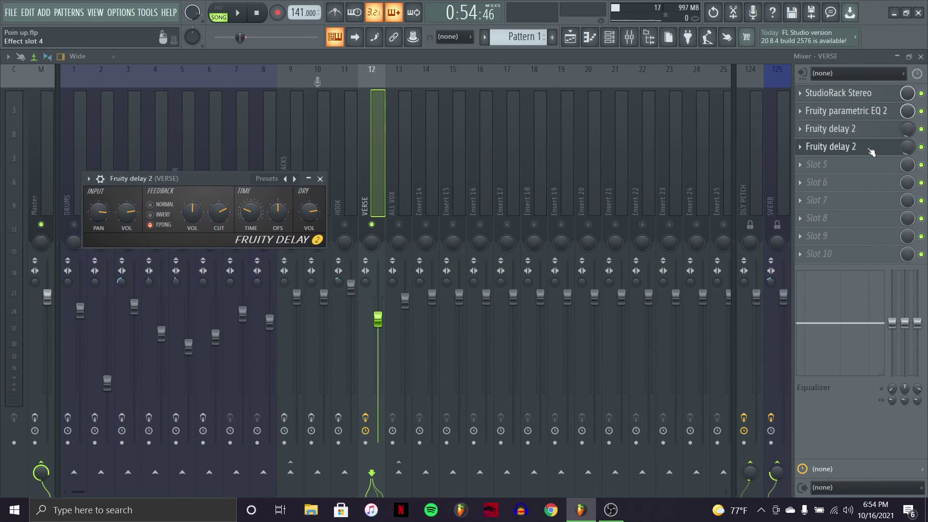
pyautogui.click(866, 151)
pyautogui.click(856, 132)
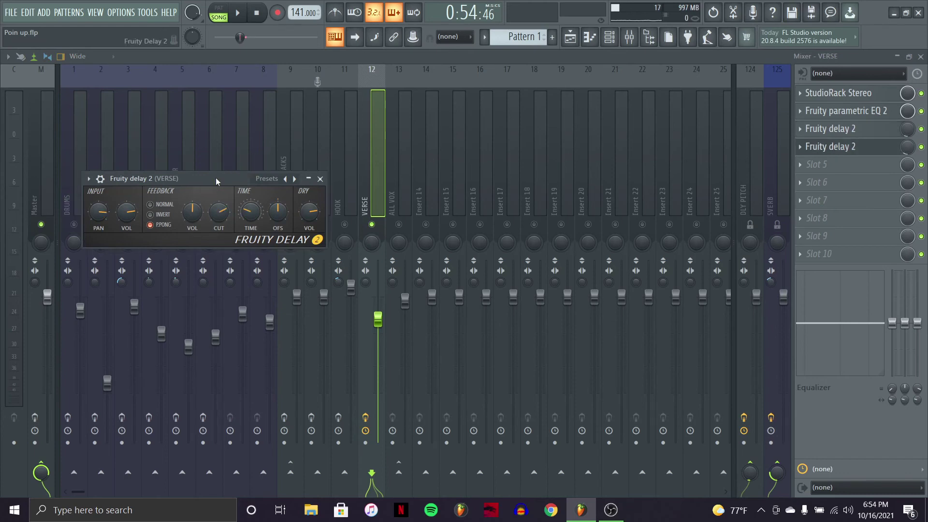
pyautogui.click(322, 180)
# - Audition the verse without and with the DLY PITCH send track enabled, and look briefly at that track's Auto-Tune Evo VST
pyautogui.press('space')
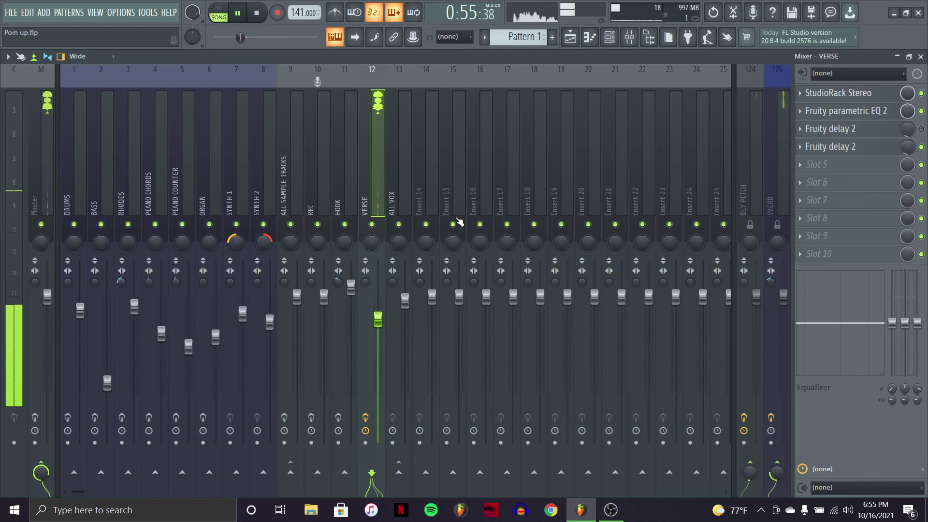
pyautogui.press('space')
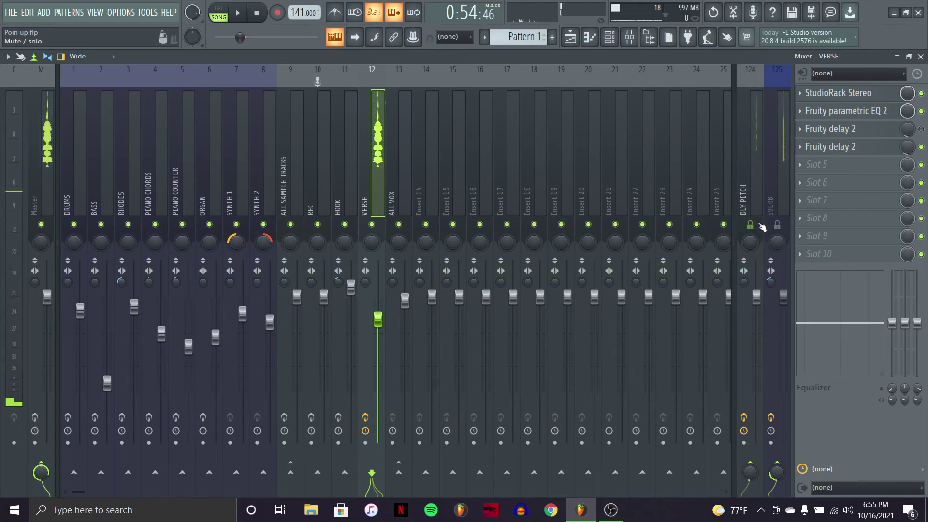
pyautogui.click(756, 186)
pyautogui.press('space')
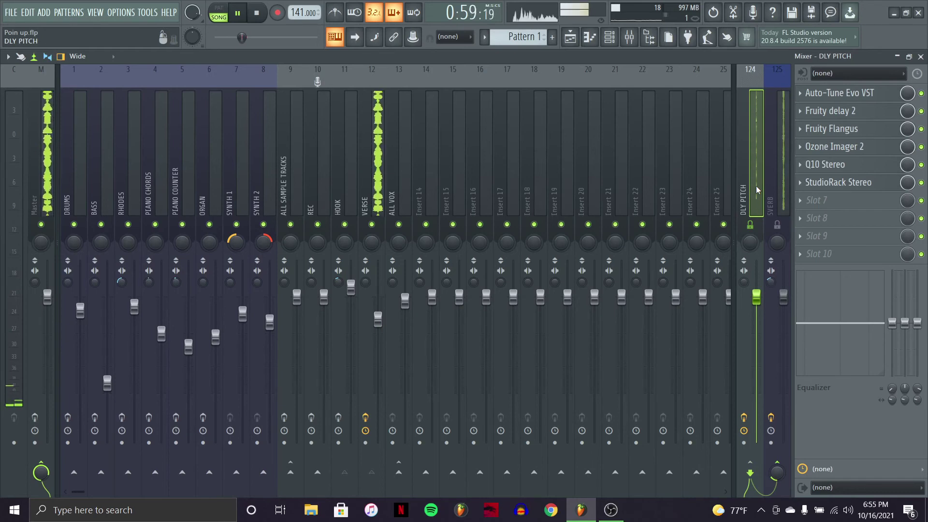
pyautogui.press('space')
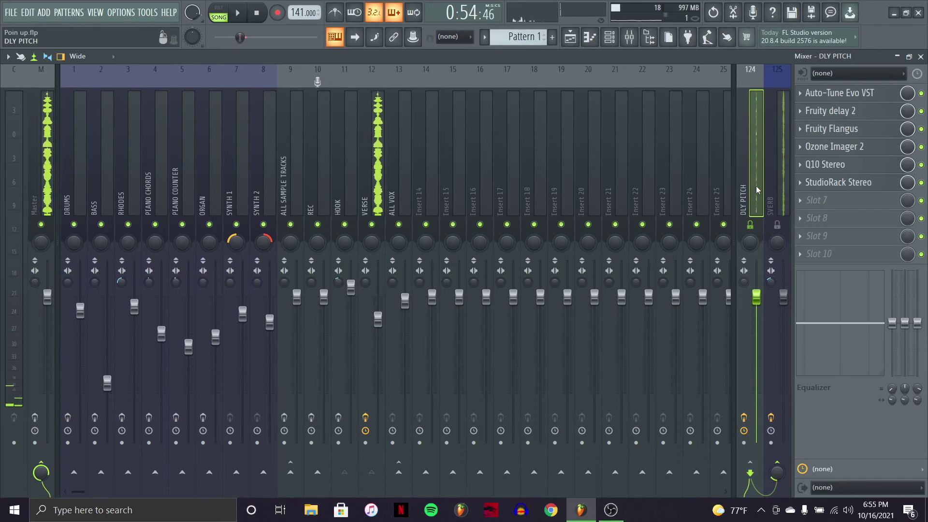
pyautogui.click(840, 93)
pyautogui.click(839, 92)
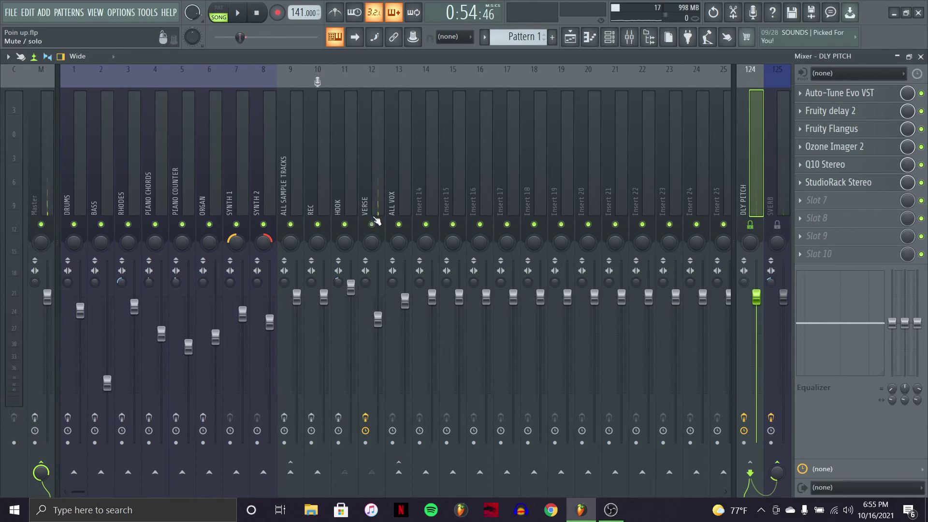
# - Look through the effect chains of the VERSE, ALL VOX, REC and HOOK mixer tracks, and return to VERSE
pyautogui.click(370, 189)
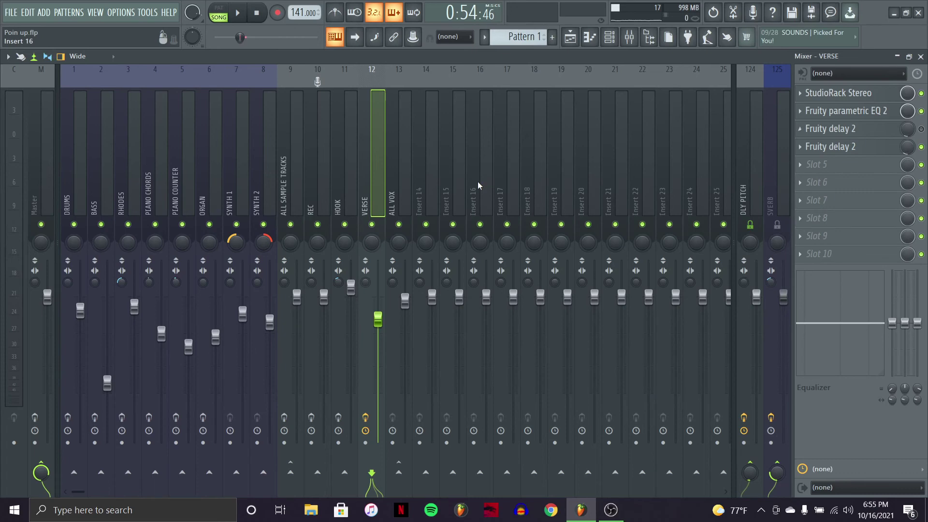
pyautogui.click(399, 174)
pyautogui.click(420, 177)
pyautogui.click(381, 161)
pyautogui.click(404, 149)
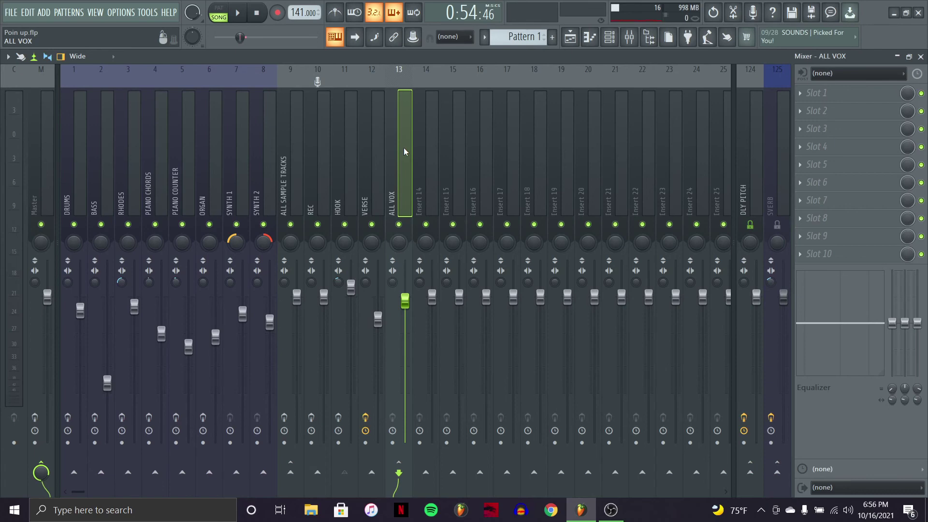
pyautogui.click(323, 143)
pyautogui.click(347, 163)
pyautogui.click(375, 167)
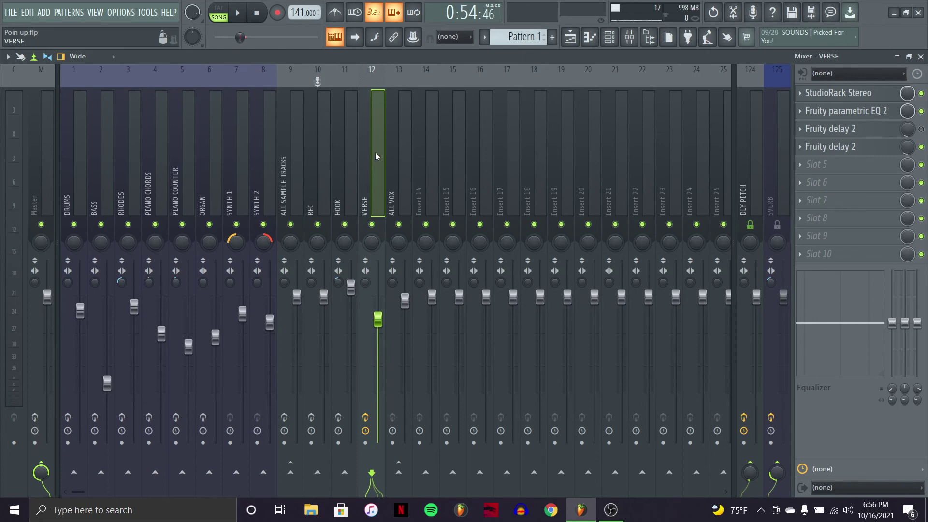
# - Examine the RVerb Stereo settings on the SVERB send track, and close the plugin
pyautogui.click(755, 203)
pyautogui.click(773, 203)
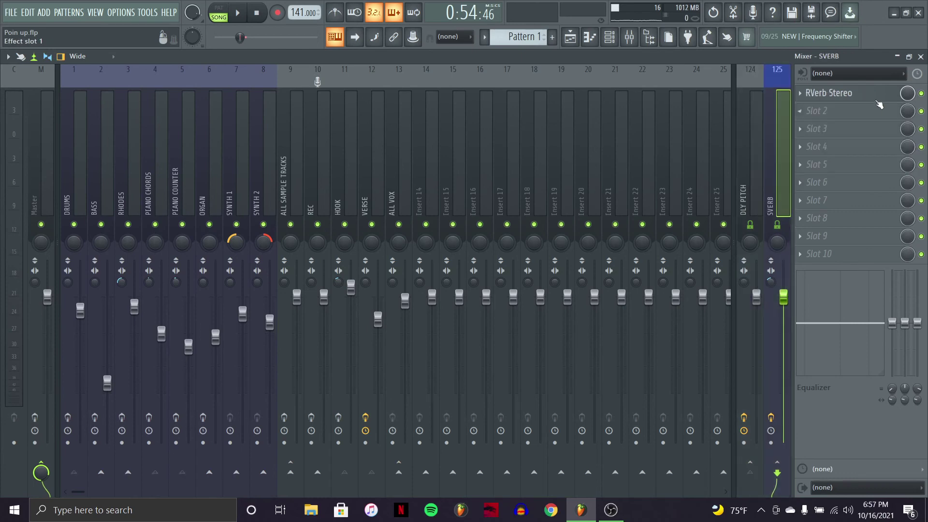
pyautogui.click(866, 95)
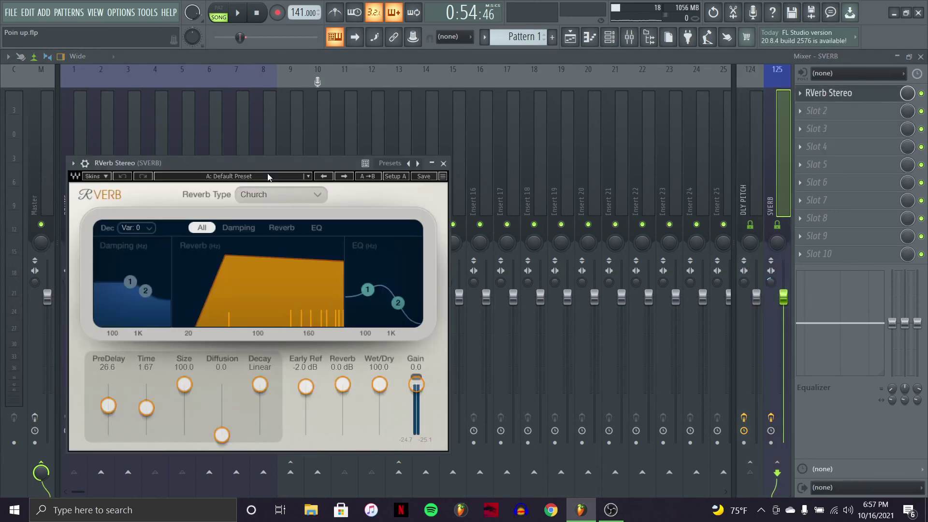
pyautogui.moveTo(255, 159); pyautogui.dragTo(587, 112)
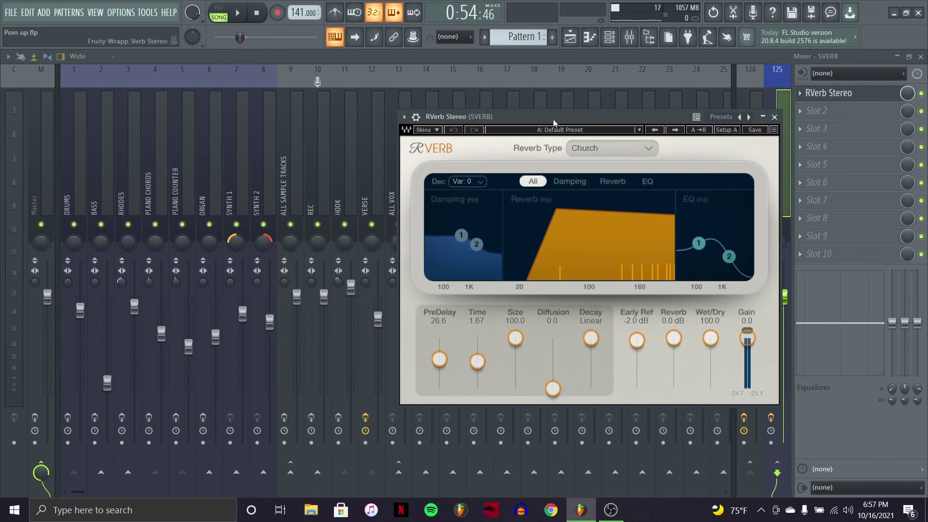
pyautogui.click(775, 116)
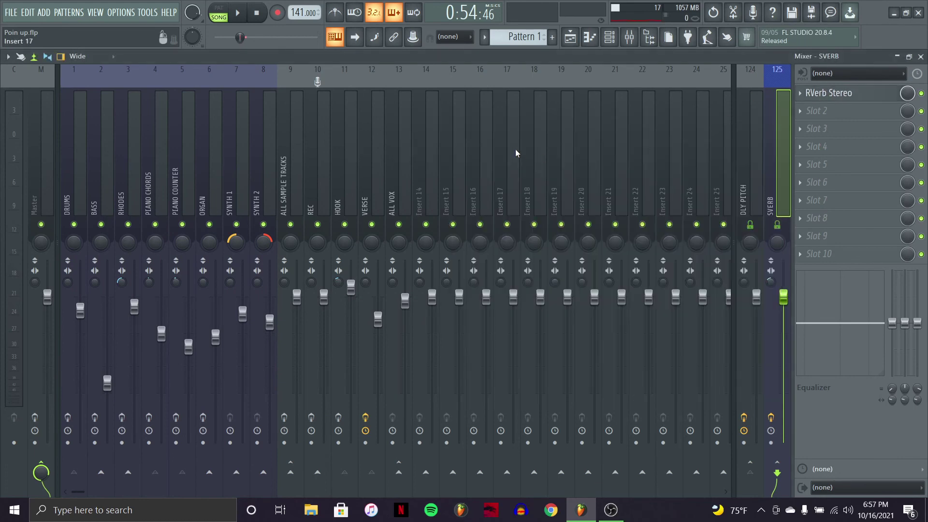
# - Select the Master track to view its soft clipper and limiter effect chain
pyautogui.click(473, 156)
pyautogui.click(74, 172)
pyautogui.click(23, 176)
pyautogui.click(45, 171)
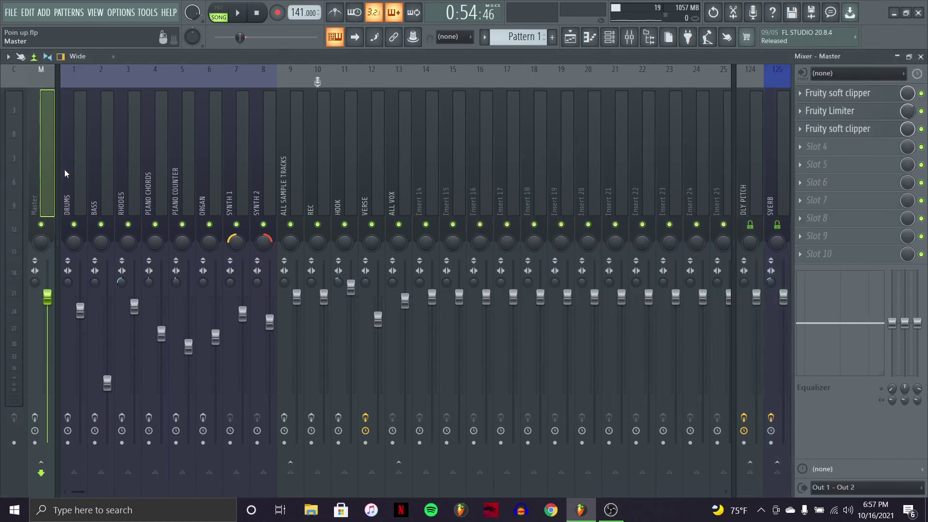
# - Check the arrangement in the playlist, look again at RVerb Stereo on the SVERB mixer track, and close the mixer
pyautogui.click(920, 57)
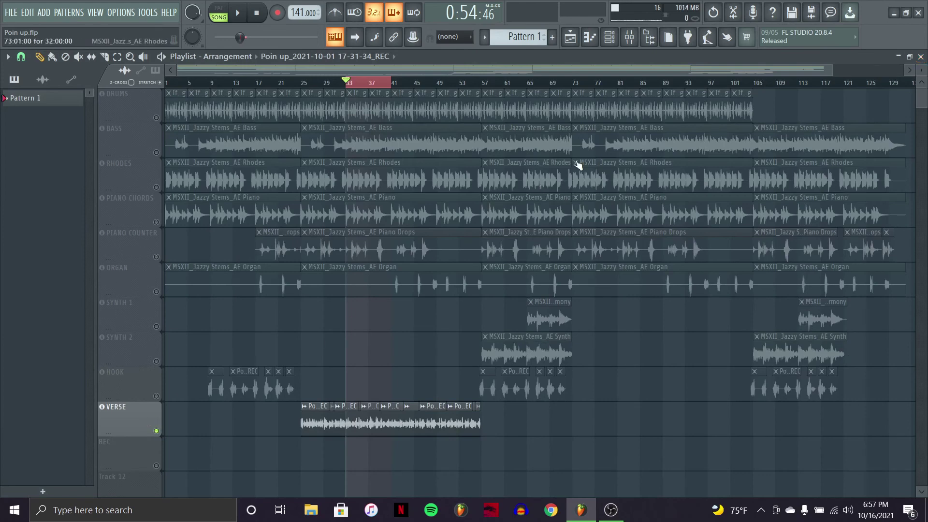
pyautogui.click(629, 37)
pyautogui.click(720, 141)
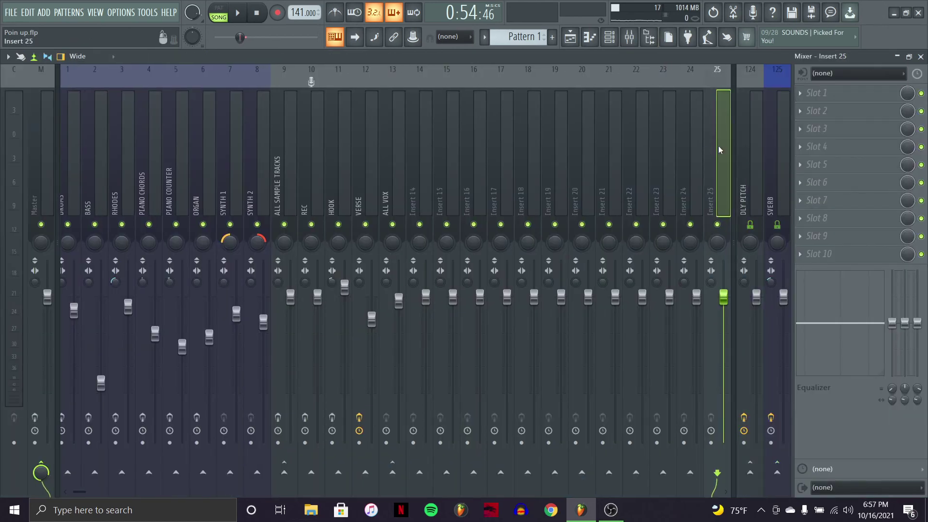
pyautogui.scroll(1, 427, 142)
pyautogui.click(774, 185)
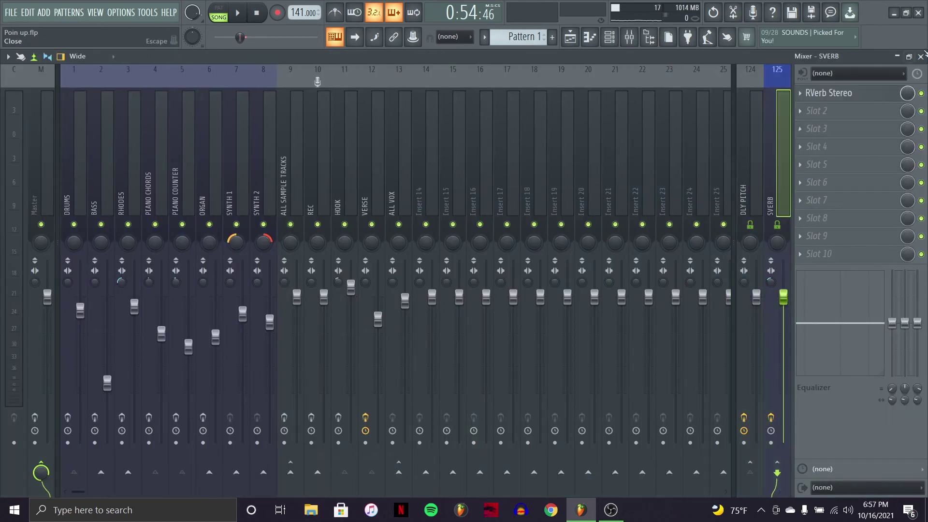
pyautogui.click(866, 94)
pyautogui.click(866, 94)
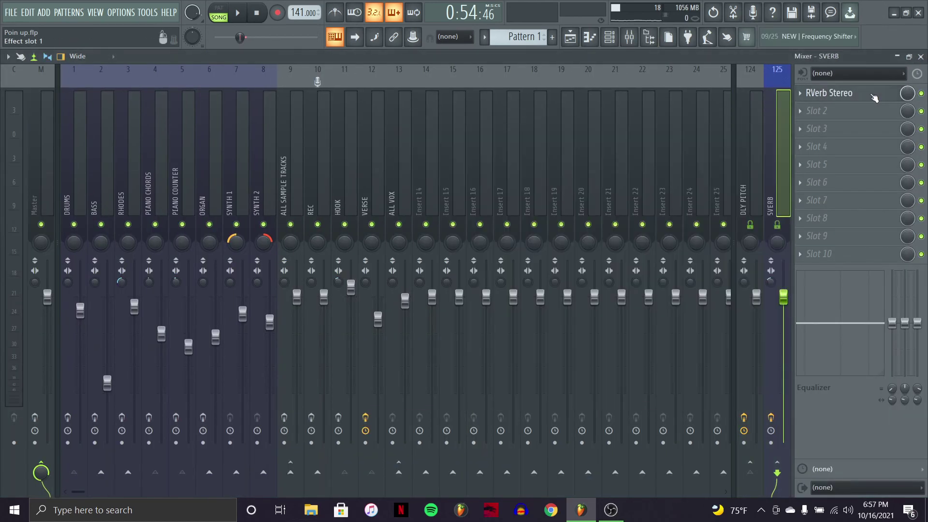
pyautogui.click(921, 57)
# - Play the verse with the mixer open, and bypass the effect slots of the VERSE, DLY PITCH and SVERB tracks
pyautogui.press('space')
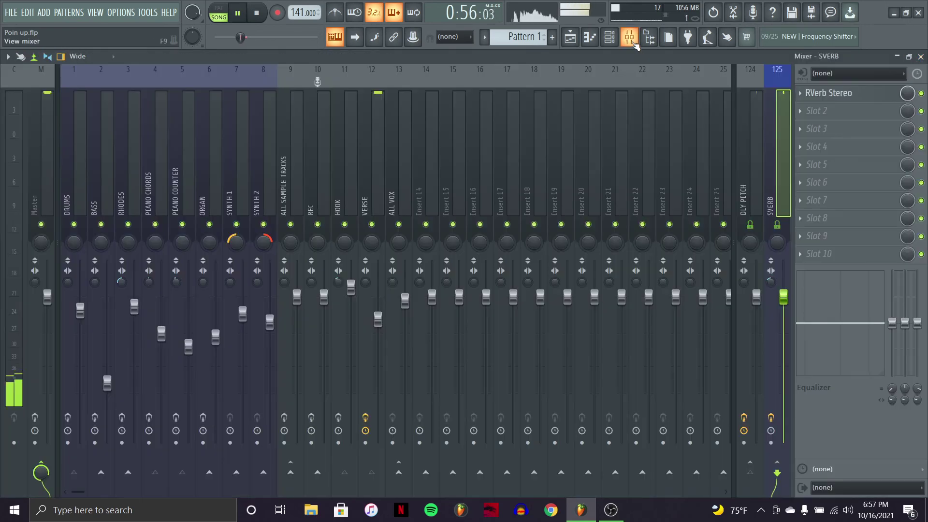
pyautogui.click(634, 43)
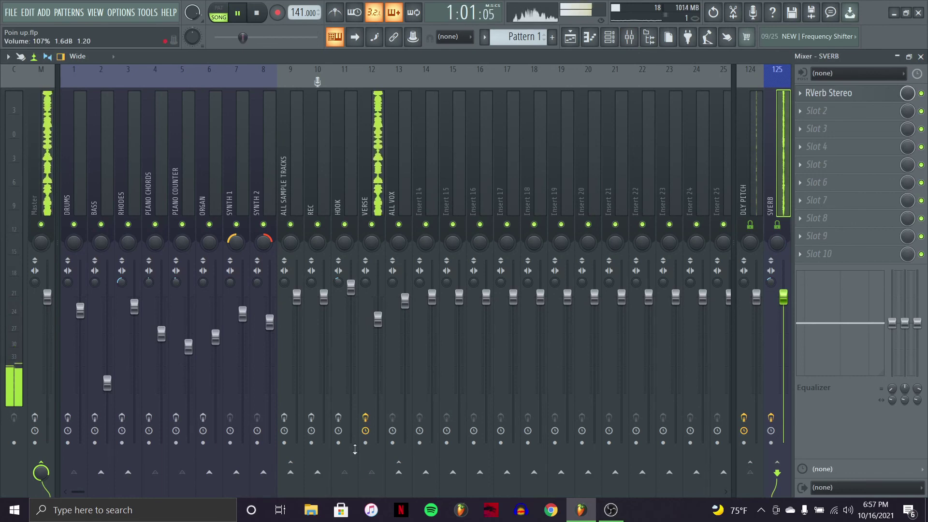
pyautogui.click(365, 417)
pyautogui.click(743, 418)
pyautogui.click(771, 419)
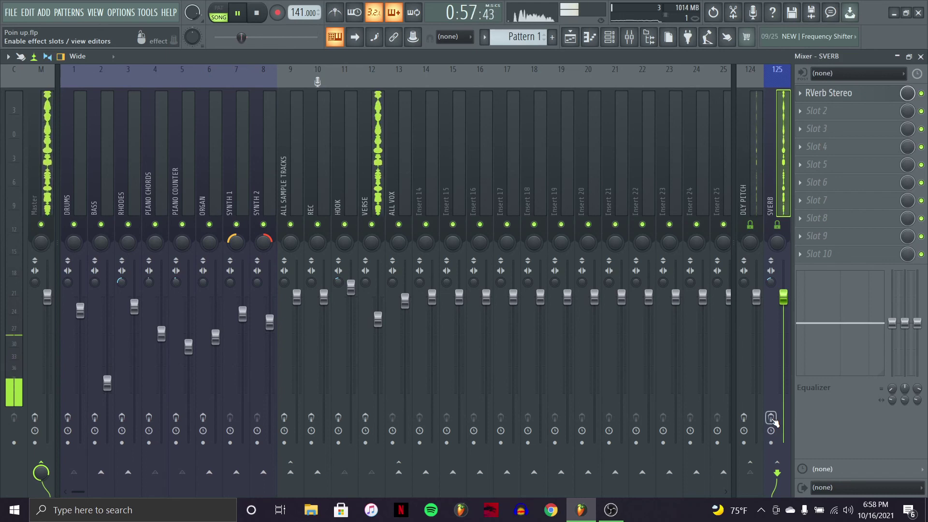
# - Re-enable the effect slots of the SVERB, DLY PITCH and VERSE tracks during playback, select VERSE and stop playback
pyautogui.click(772, 419)
pyautogui.click(745, 418)
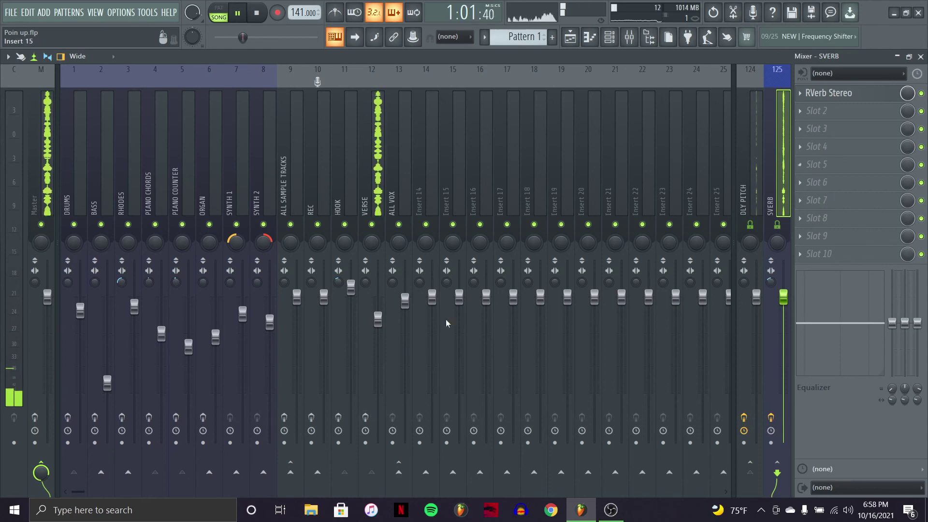
pyautogui.click(365, 417)
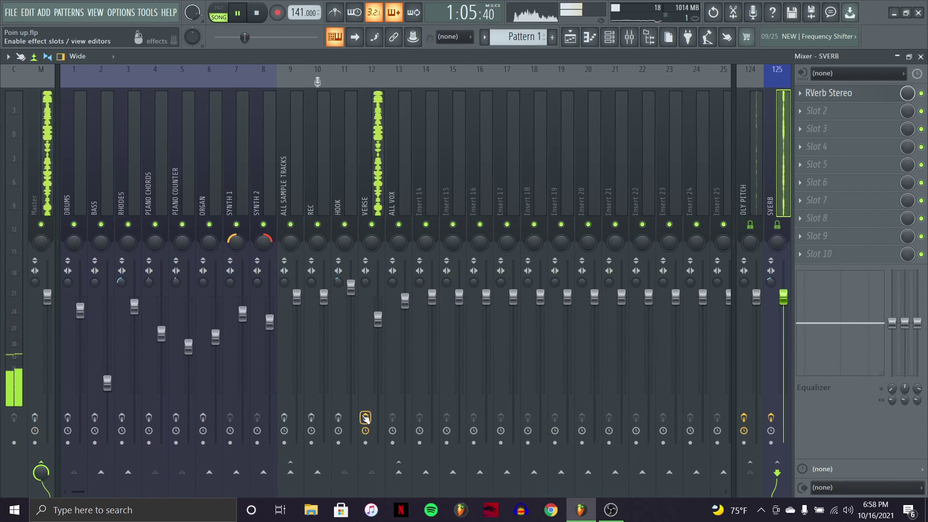
pyautogui.click(368, 177)
pyautogui.press('space')
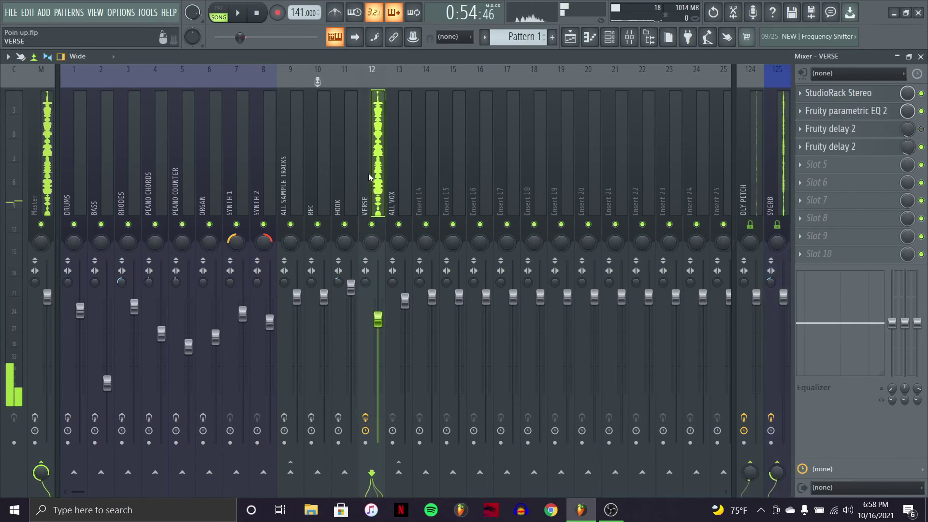
pyautogui.moveTo(379, 165)
pyautogui.mouseDown()
pyautogui.moveTo(391, 161)
pyautogui.moveTo(369, 163)
pyautogui.mouseUp()
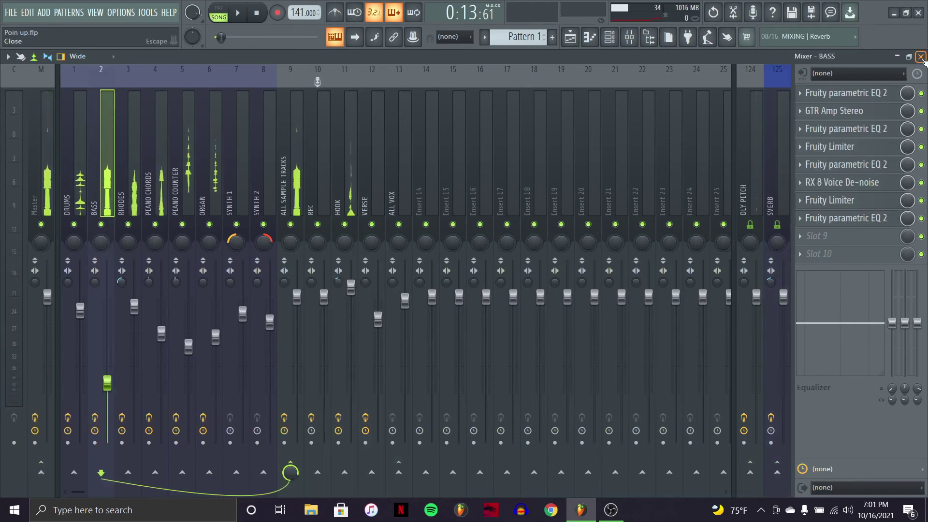
# - Return to the playlist, and move the playback position to bar 25 where the VERSE clips start
pyautogui.press('F5')
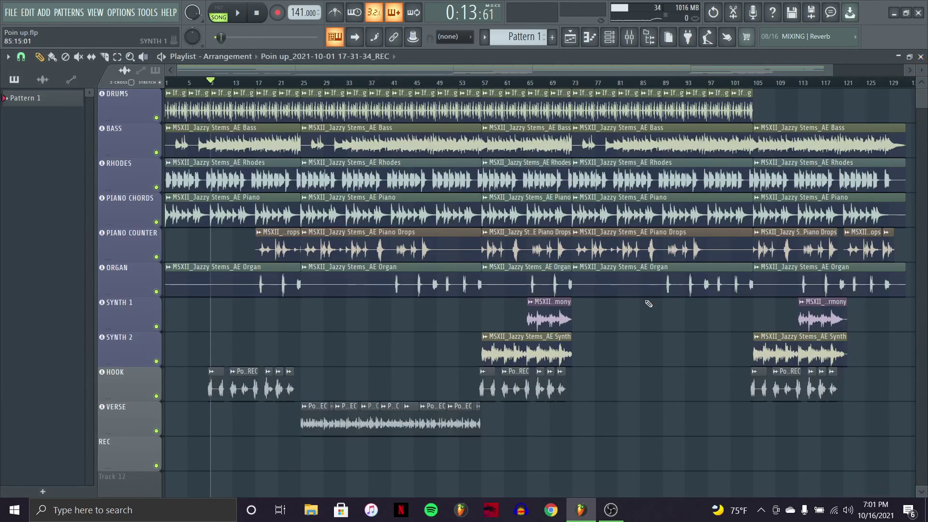
pyautogui.moveTo(306, 83); pyautogui.dragTo(299, 84)
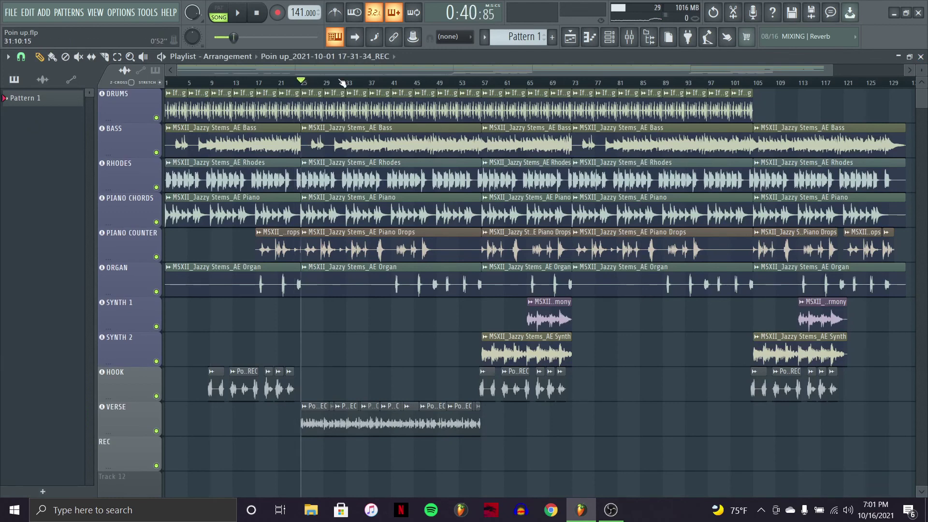